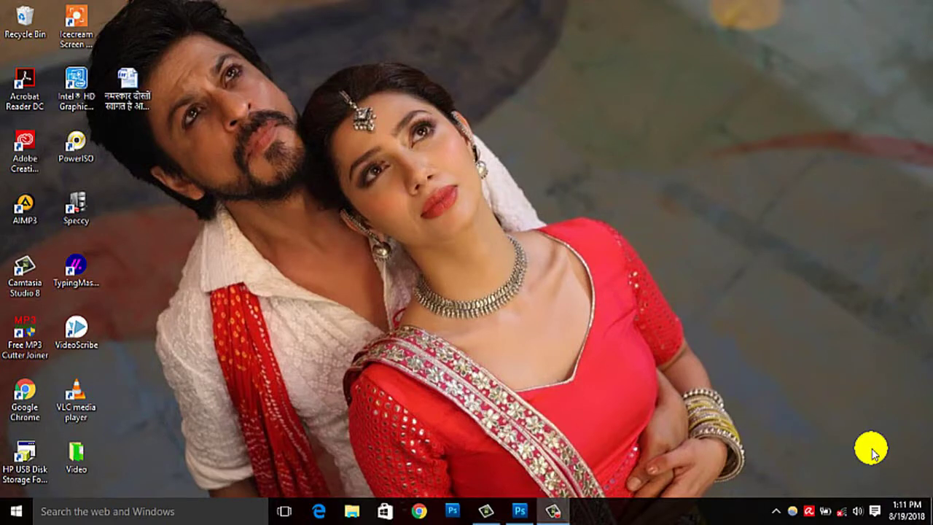
Create a blank white 7 × 5 inch, 72 ppi document and zoom it to 200%.
left_click(520, 510)
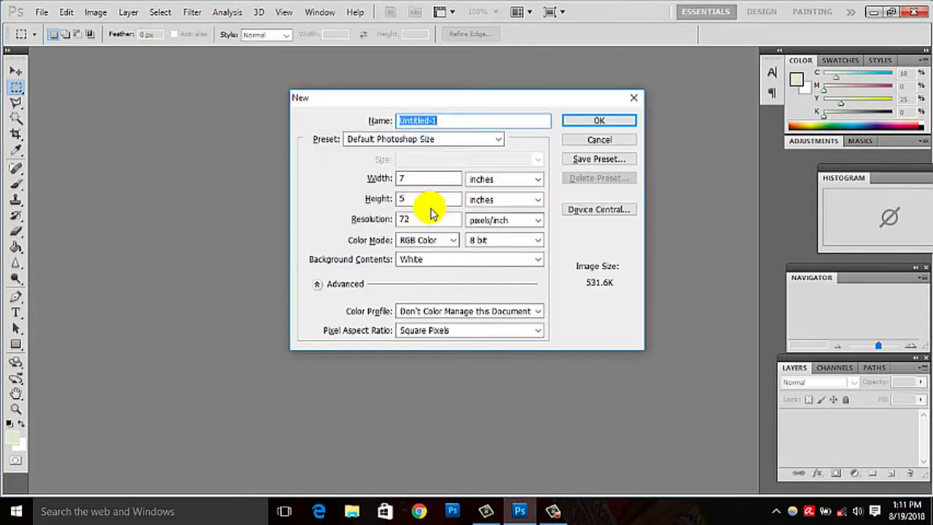
key("Return")
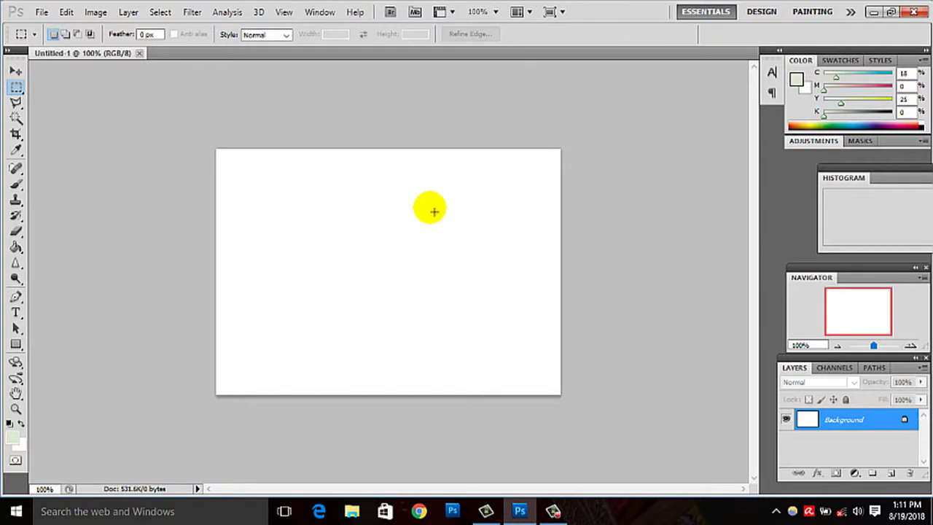
key("ctrl+plus")
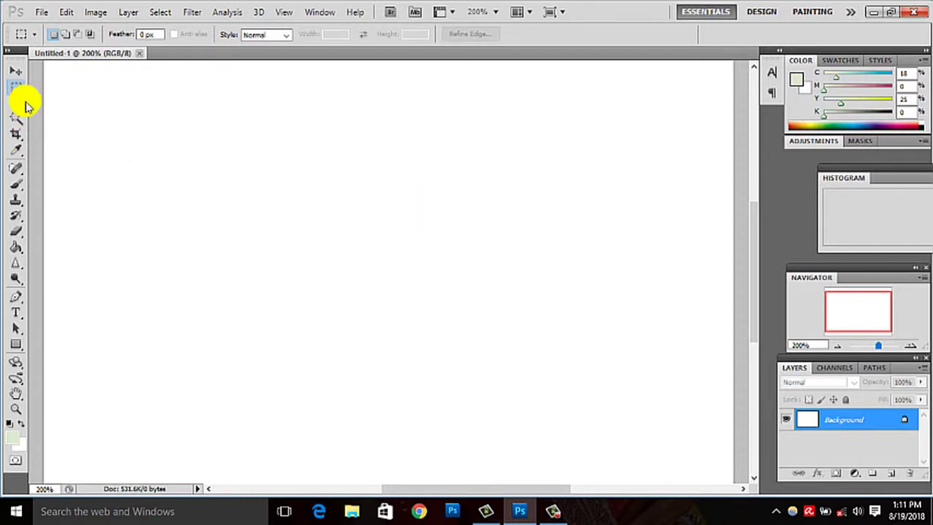
left_click(16, 71)
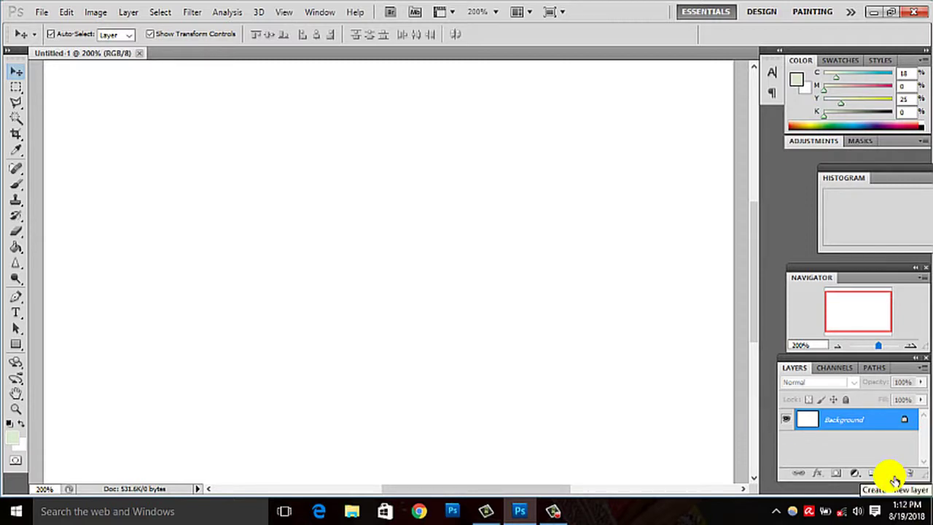
Add a new layer, fill it light green, then pick blue and refill it blue.
left_click(892, 475)
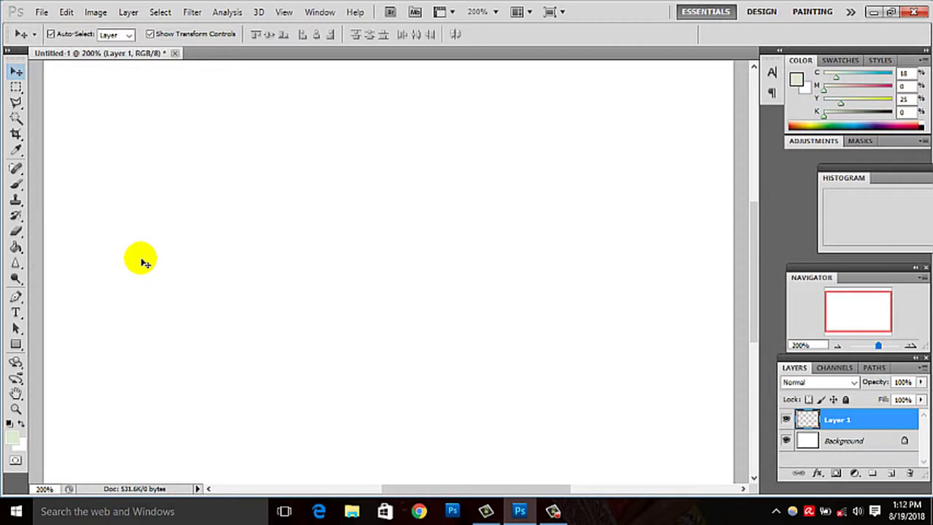
key("alt+BackSpace")
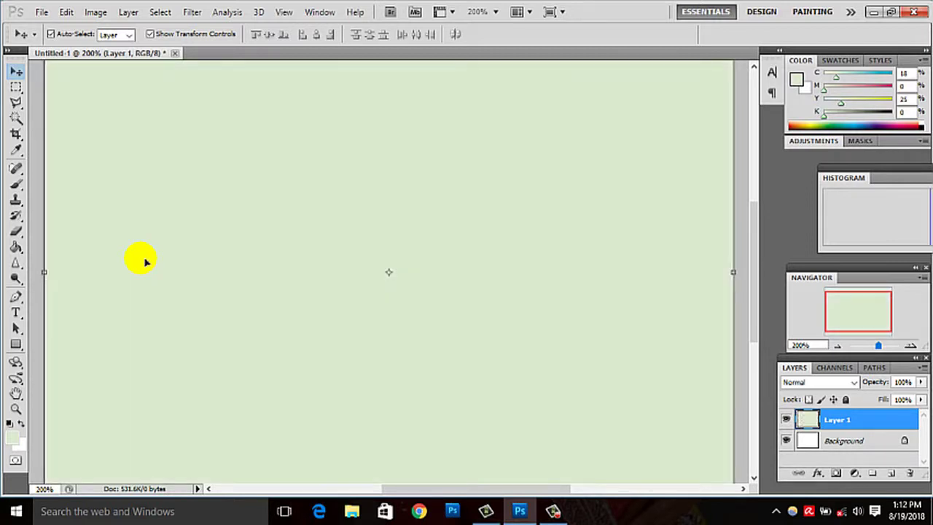
left_click(857, 127)
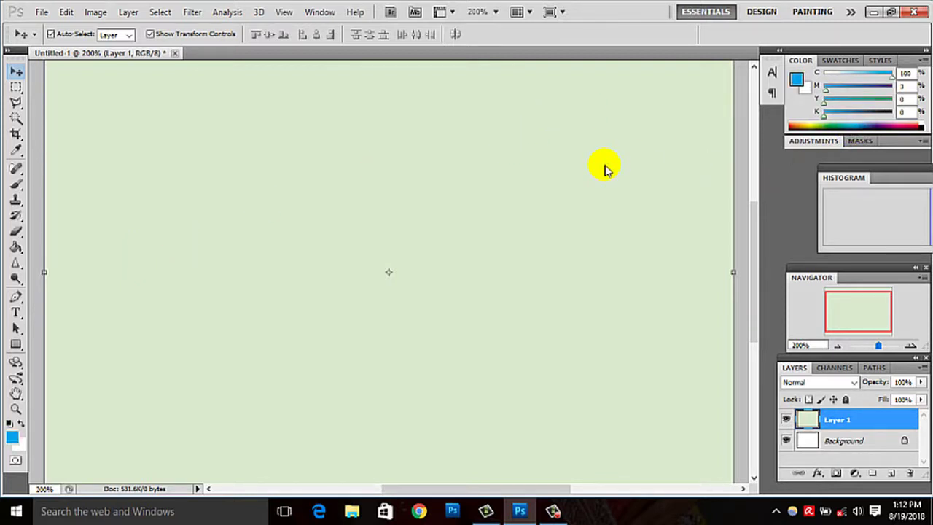
key("alt+BackSpace")
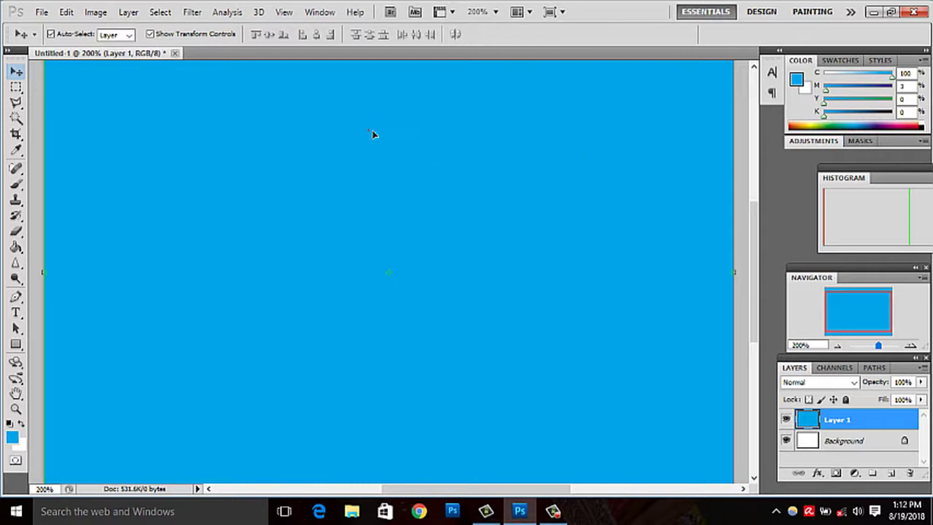
Drag the blue layer around the canvas, then merge and discard it, leaving plain white.
left_click_drag(372, 133, 381, 178)
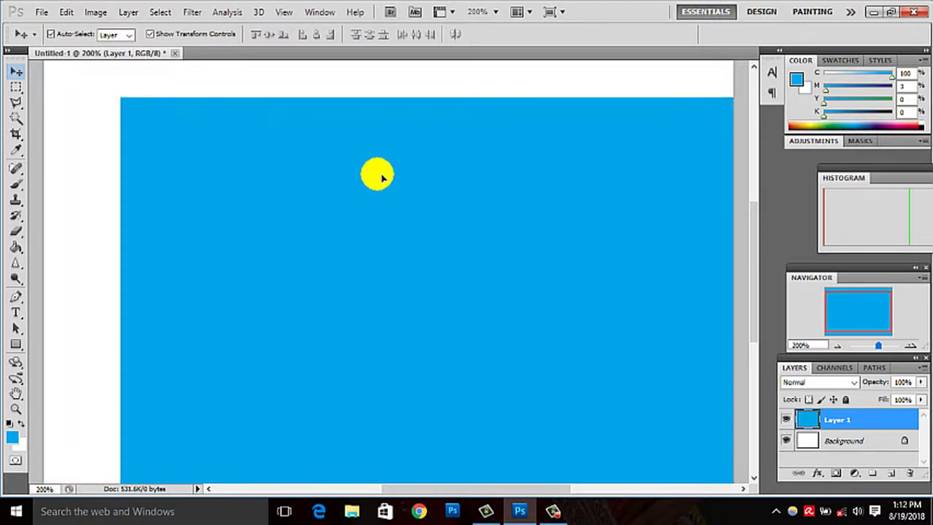
left_click_drag(381, 178, 392, 194)
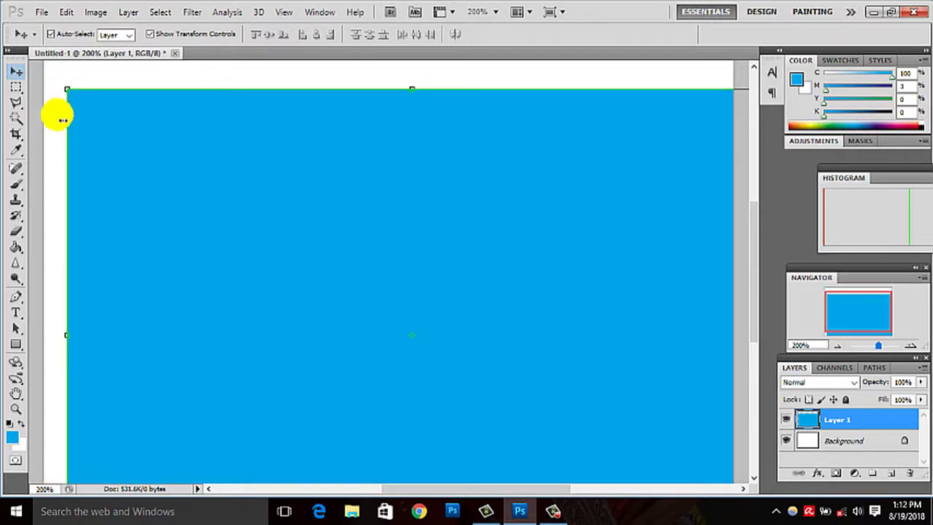
mouse_move(158, 142)
left_mouse_down()
mouse_move(179, 137)
mouse_move(235, 188)
left_mouse_up()
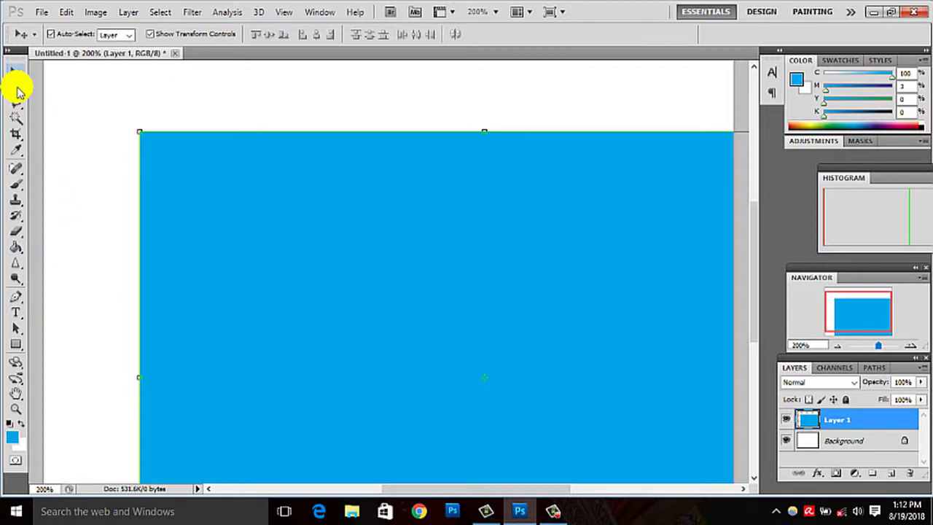
mouse_move(225, 177)
left_mouse_down()
mouse_move(289, 196)
mouse_move(268, 169)
mouse_move(401, 148)
left_mouse_up()
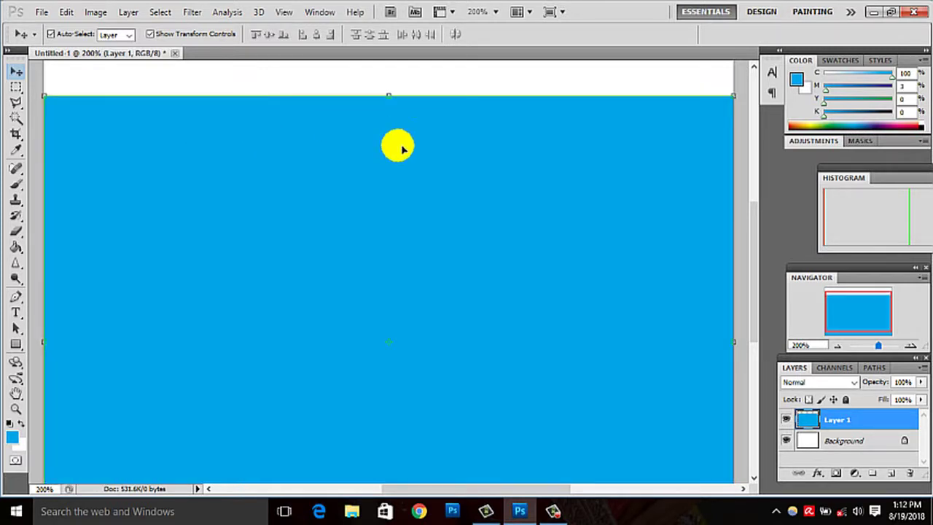
left_click_drag(306, 148, 433, 106)
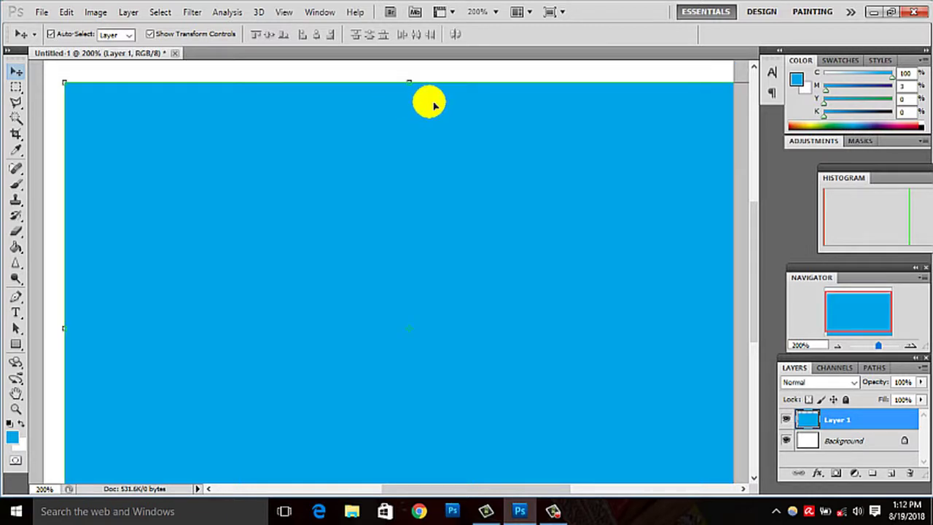
mouse_move(429, 154)
left_mouse_down()
mouse_move(402, 131)
mouse_move(435, 167)
left_mouse_up()
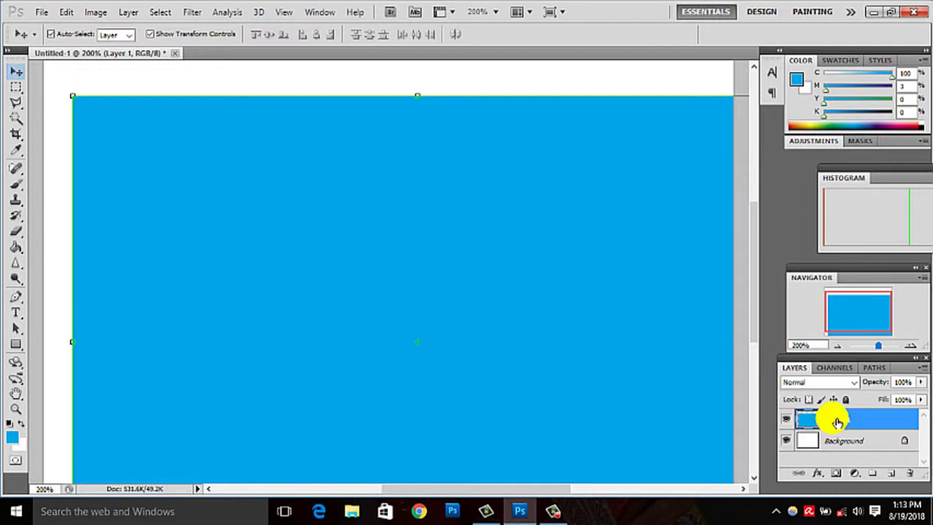
key("ctrl+e")
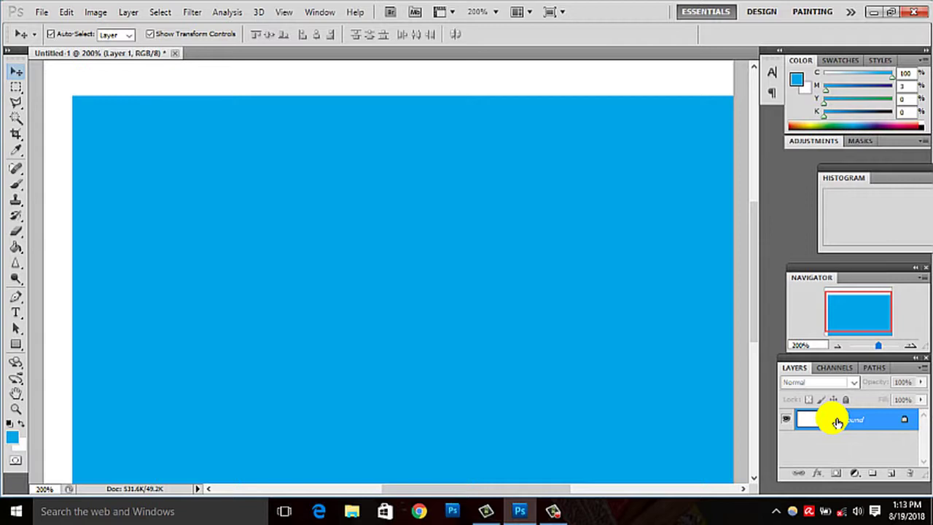
left_click_drag(837, 422, 893, 480)
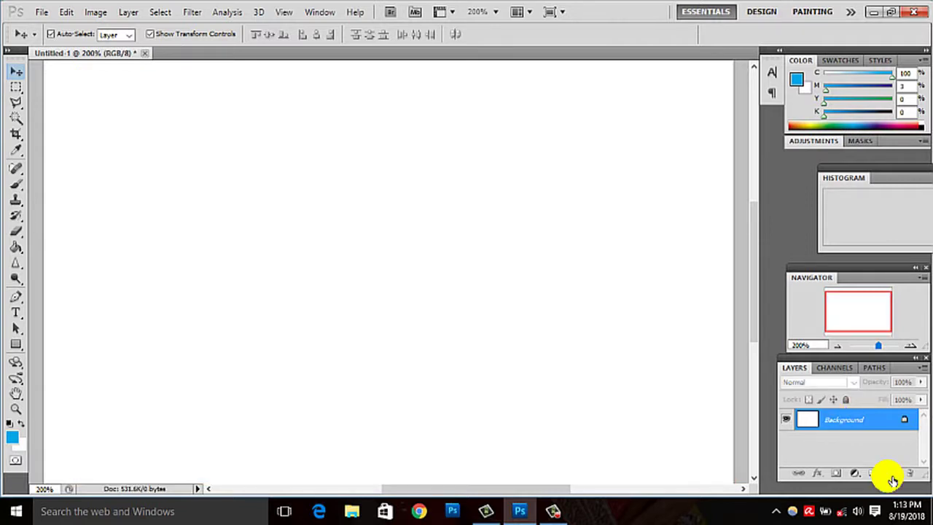
Add a new layer and fill a rectangular marquee selection near the centre with blue.
left_click(890, 475)
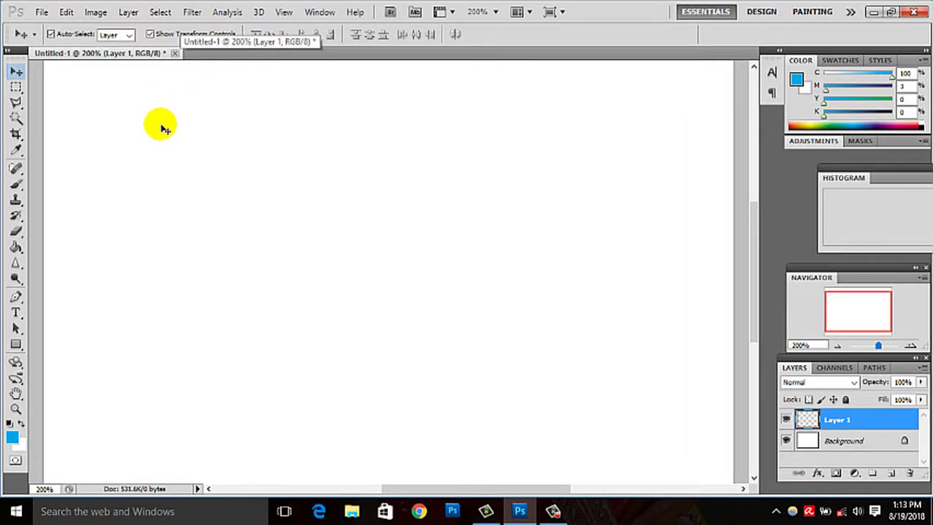
left_click(15, 87)
left_click(20, 87)
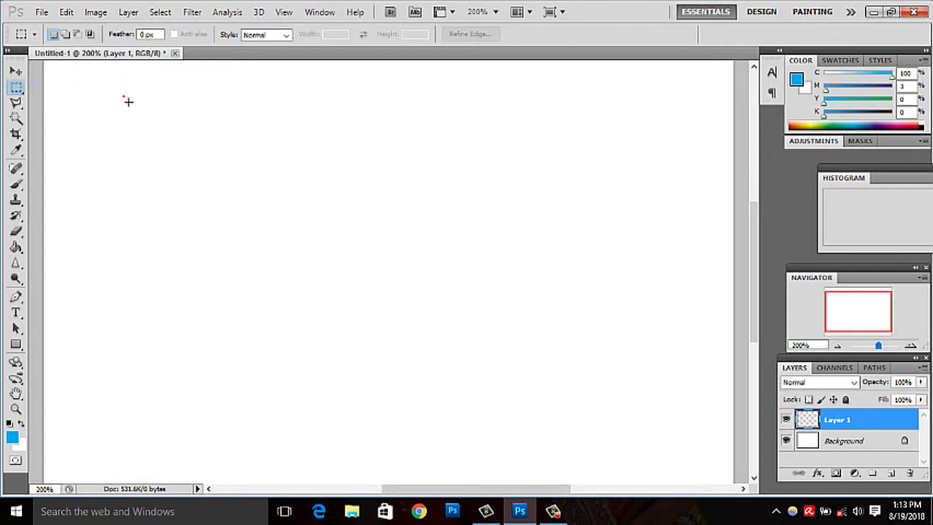
left_click_drag(123, 96, 226, 169)
left_click_drag(402, 199, 536, 316)
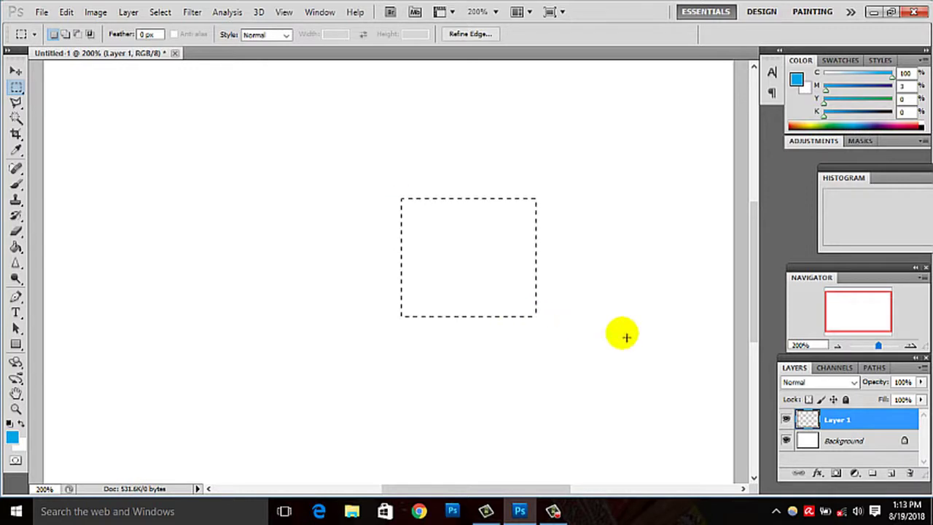
left_click_drag(285, 233, 519, 382)
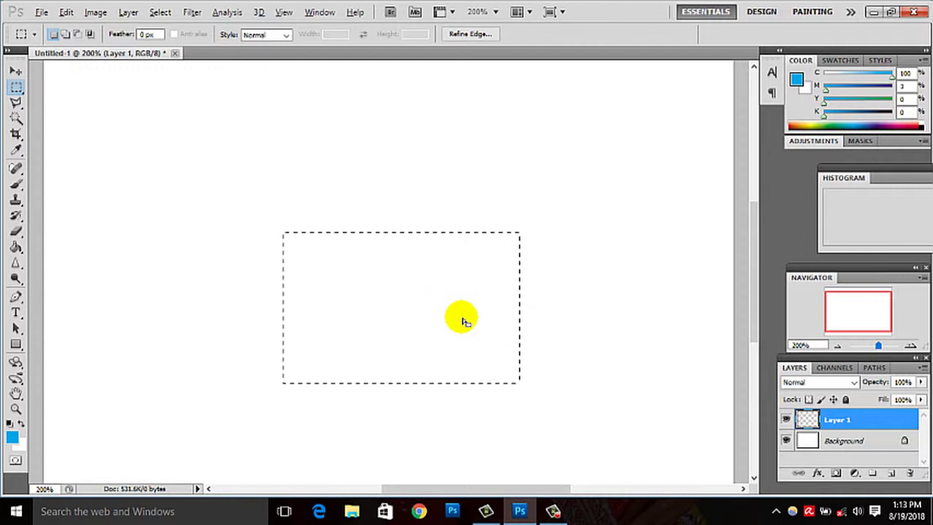
key("alt+BackSpace")
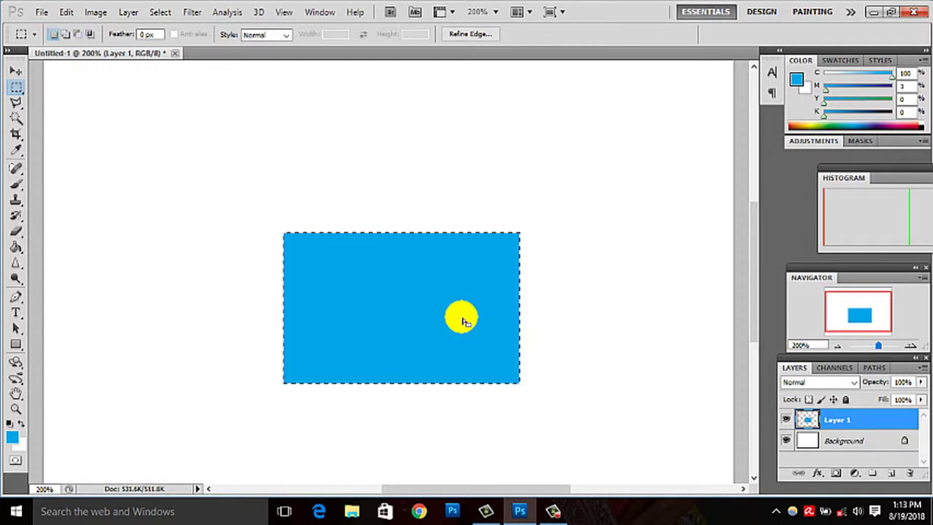
left_click_drag(463, 321, 243, 174)
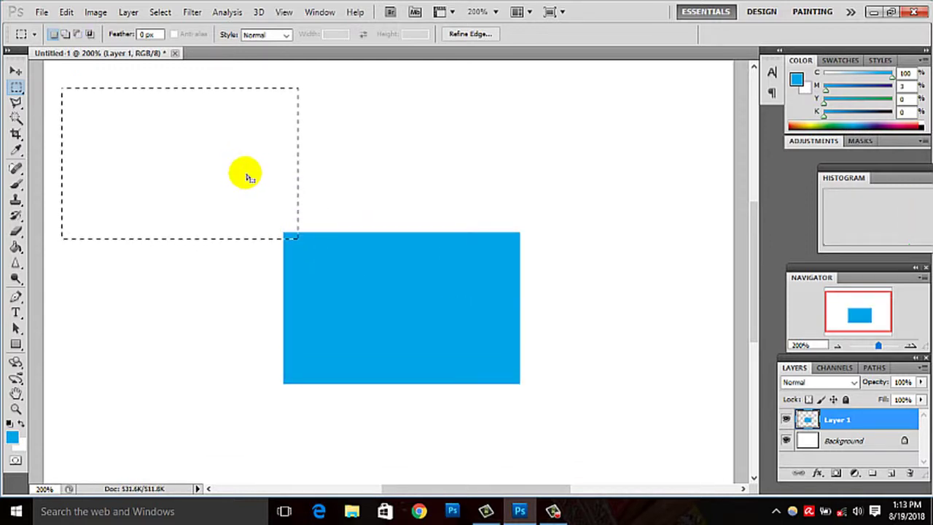
left_click(343, 262)
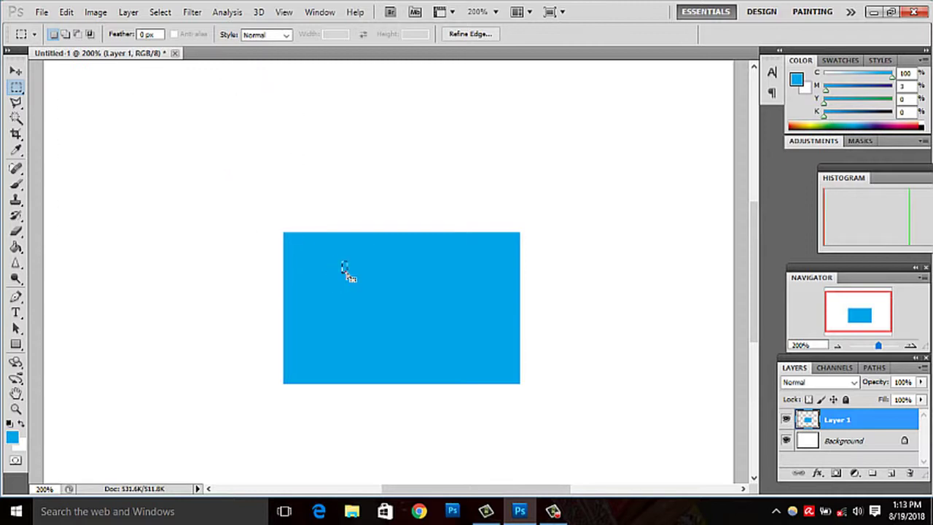
left_click(345, 271)
Clear stray selections and Free Transform the blue rectangle to the canvas's upper-left.
left_click_drag(260, 105, 449, 182)
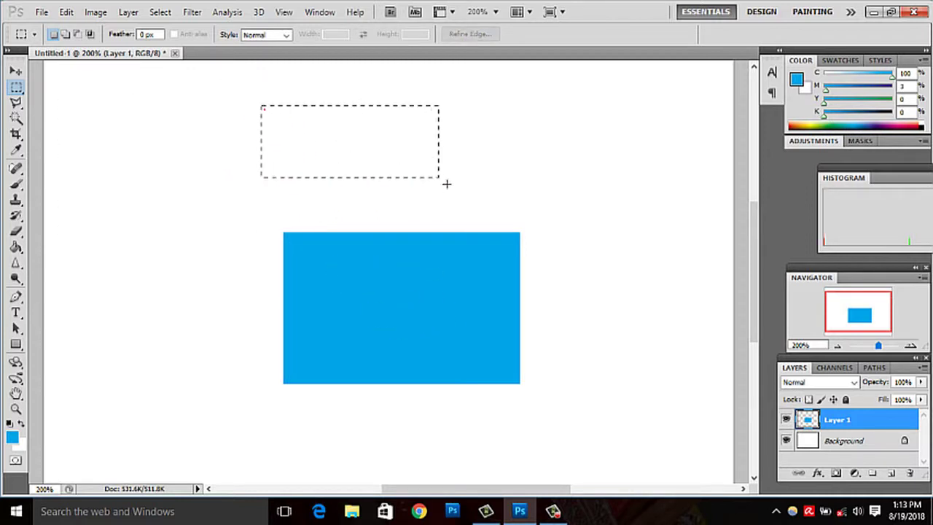
left_click_drag(589, 184, 669, 344)
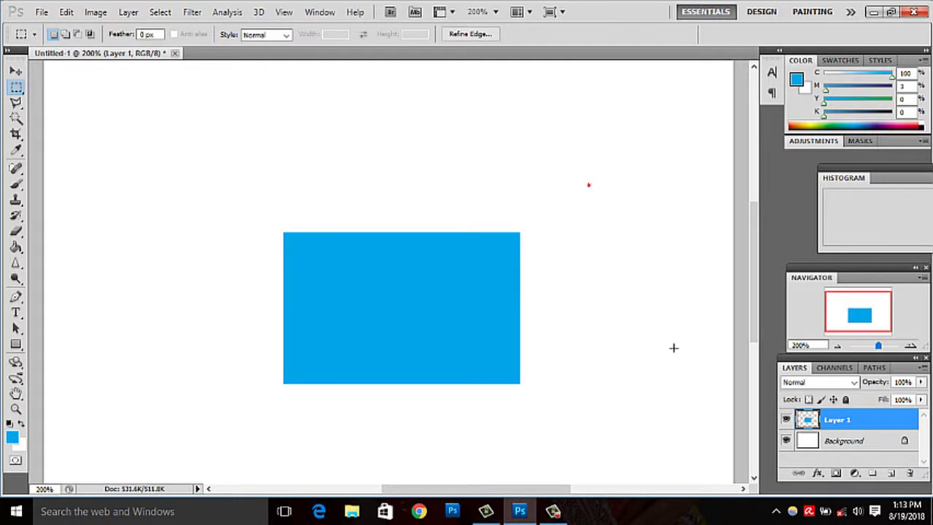
left_click(476, 323)
left_click(437, 324)
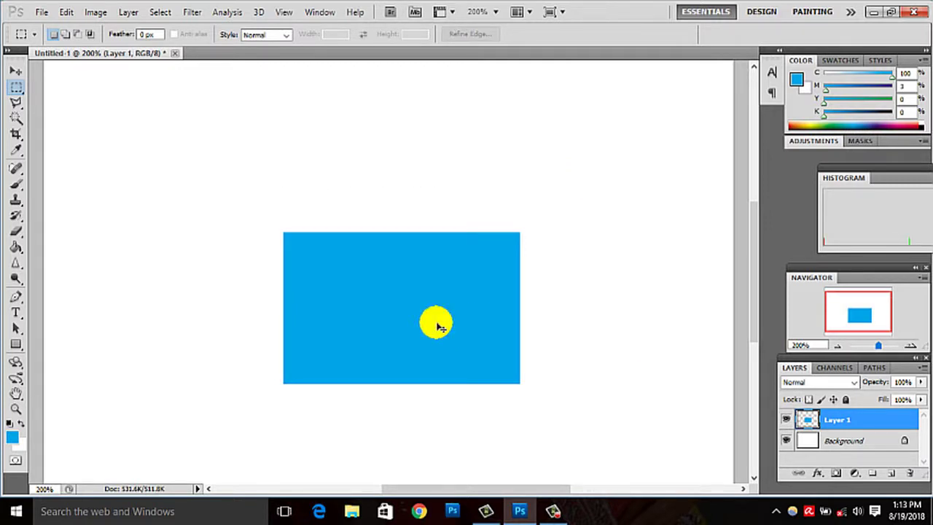
key("ctrl+t")
mouse_move(440, 326)
left_mouse_down()
mouse_move(244, 169)
mouse_move(224, 168)
left_mouse_up()
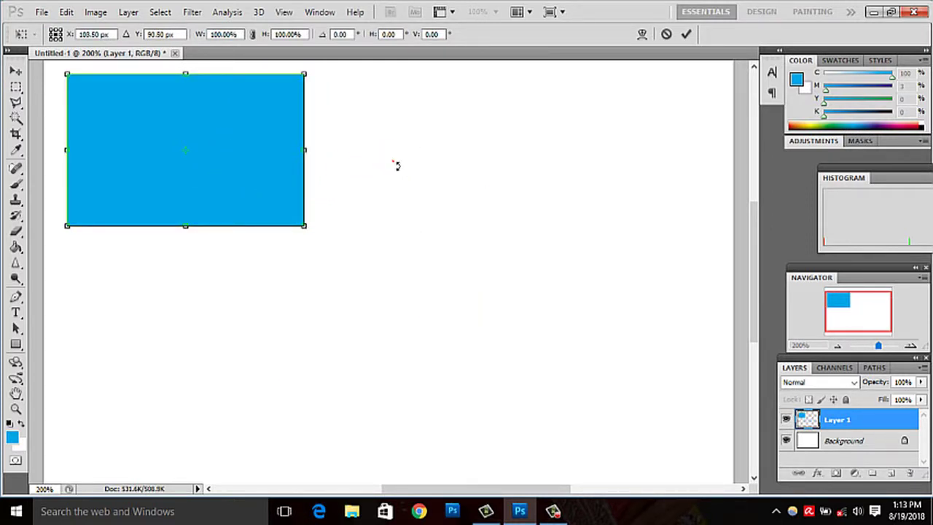
left_click(431, 132)
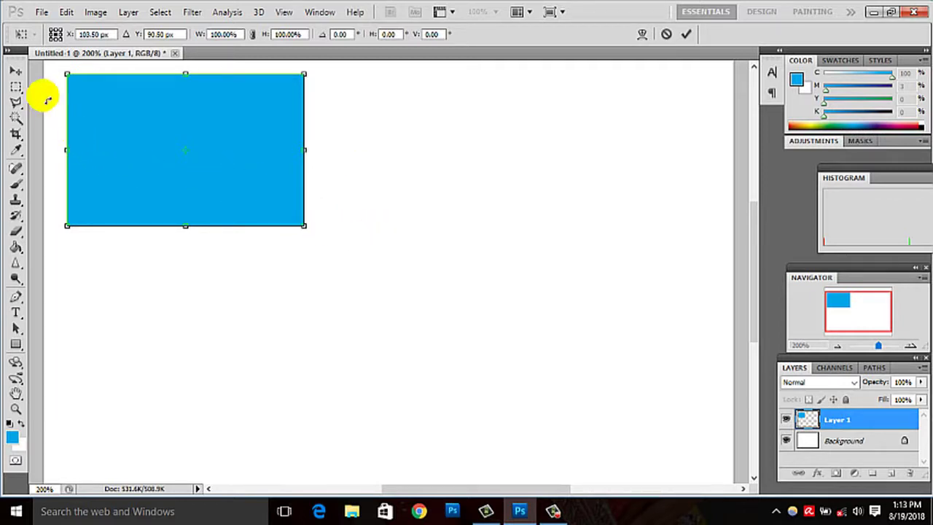
left_click(17, 87)
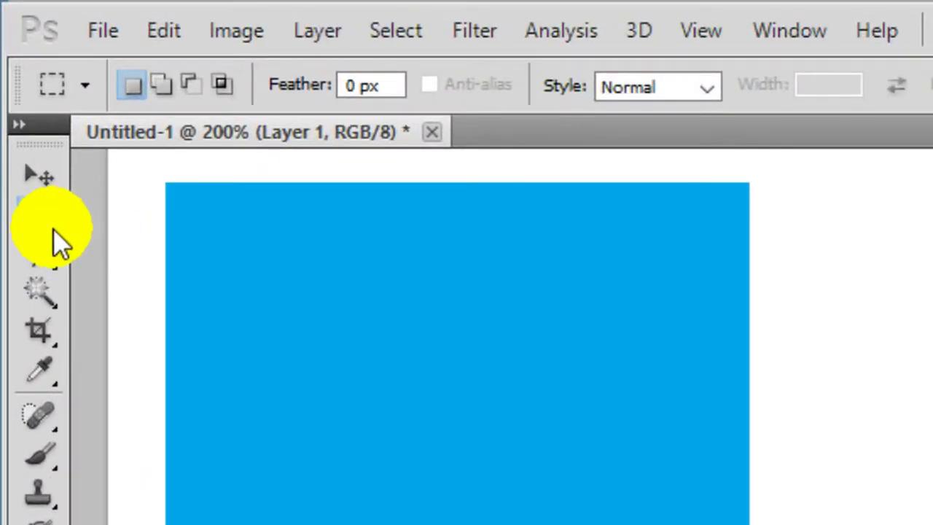
Browse the Lasso and Quick Selection/Magic Wand tool variants.
left_click(52, 230)
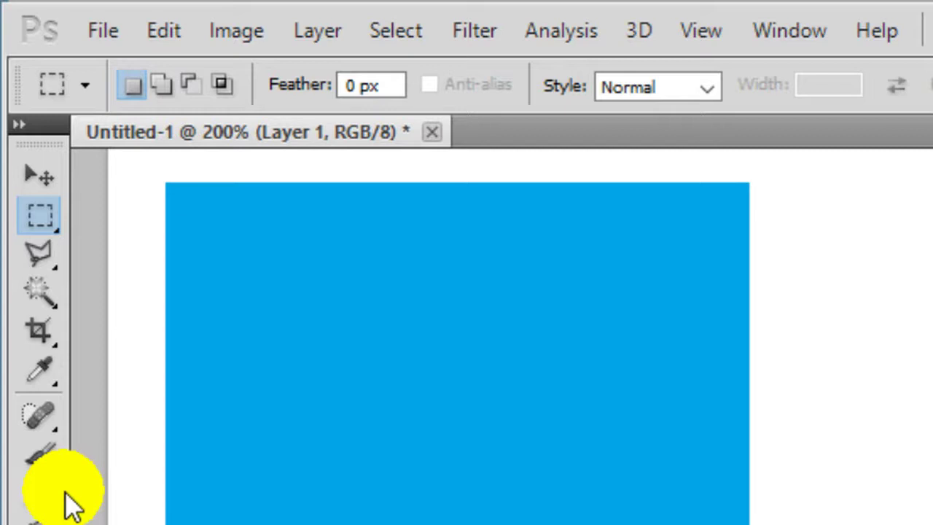
left_click(56, 271)
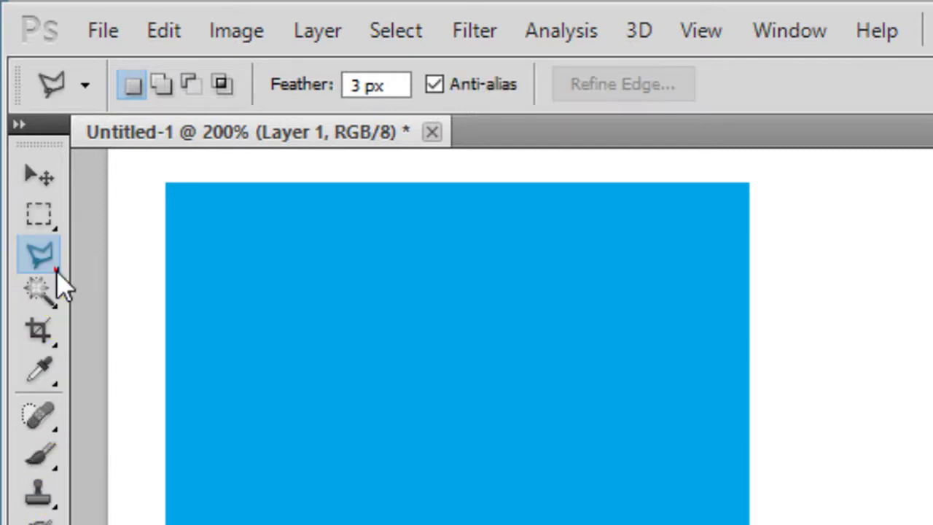
left_click(50, 259)
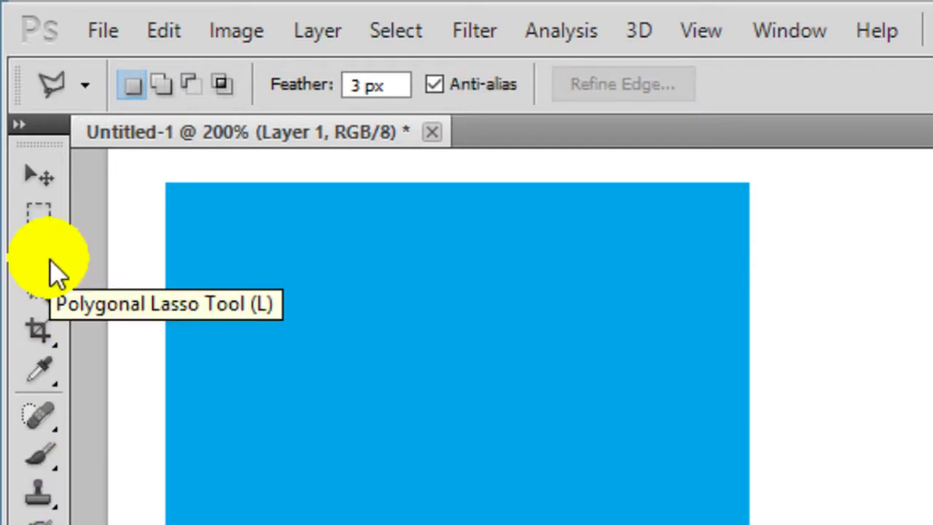
right_click(49, 259)
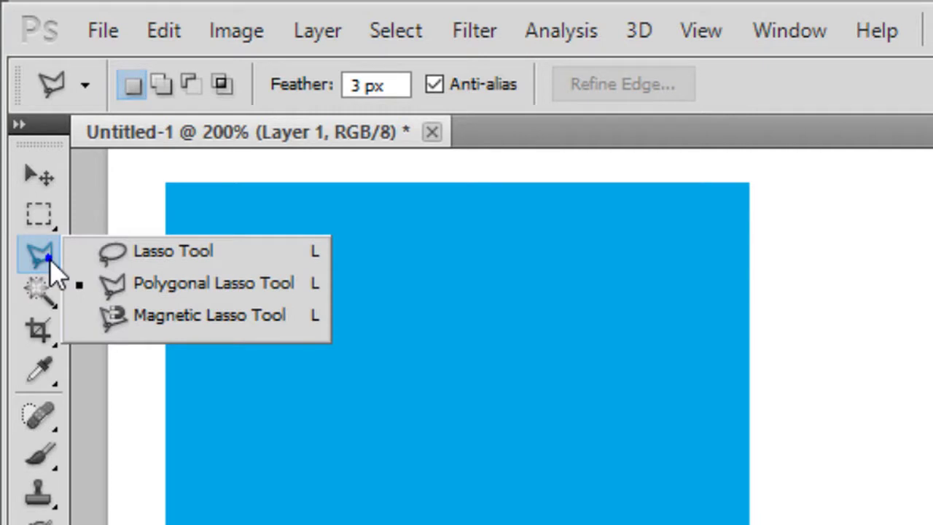
left_click(51, 298)
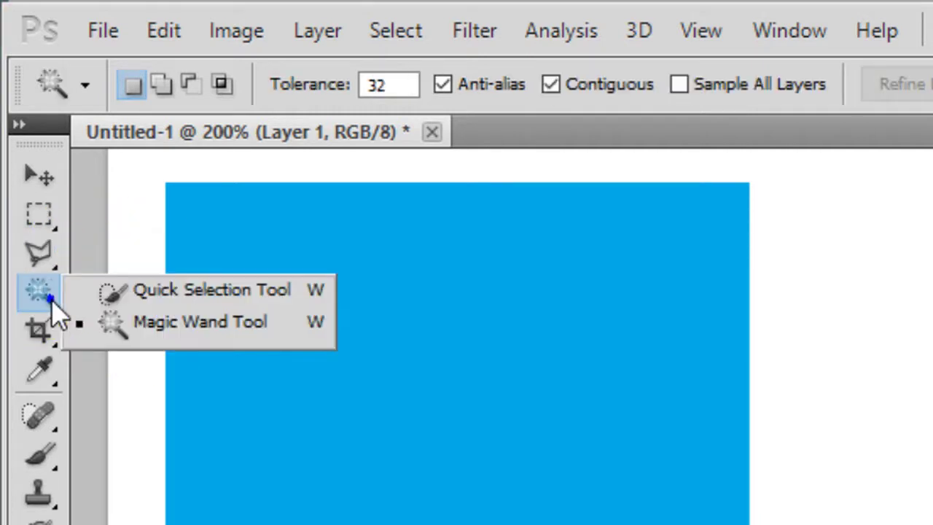
Show the Marquee flyout with its row and column options, keeping Rectangular Marquee.
left_click(44, 221)
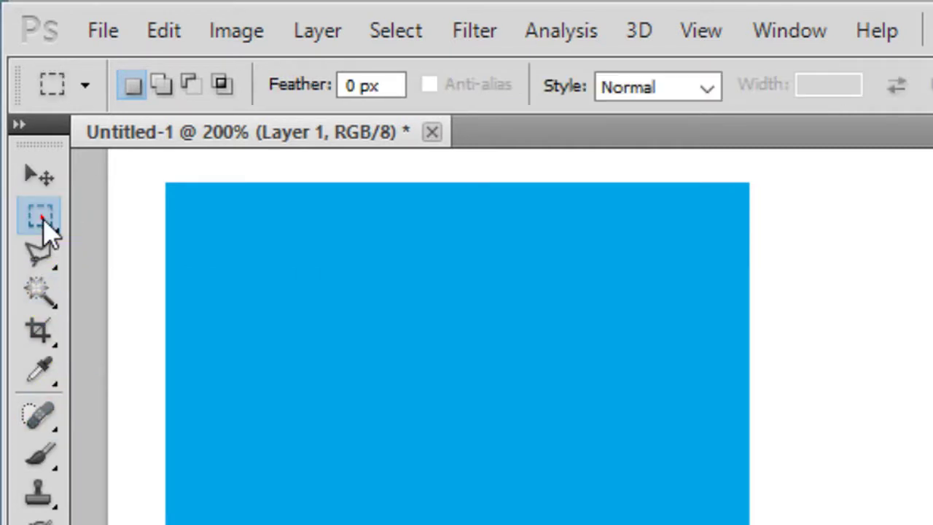
left_click(46, 223)
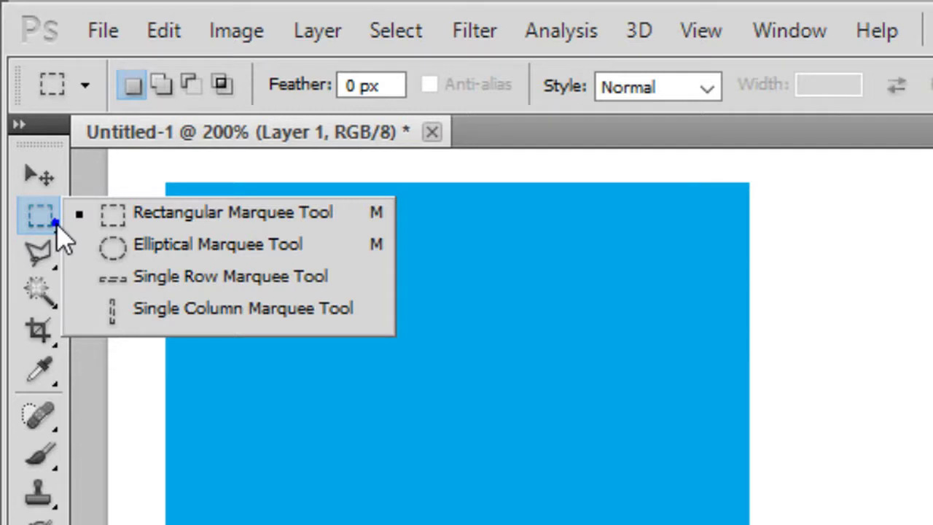
left_click(58, 233)
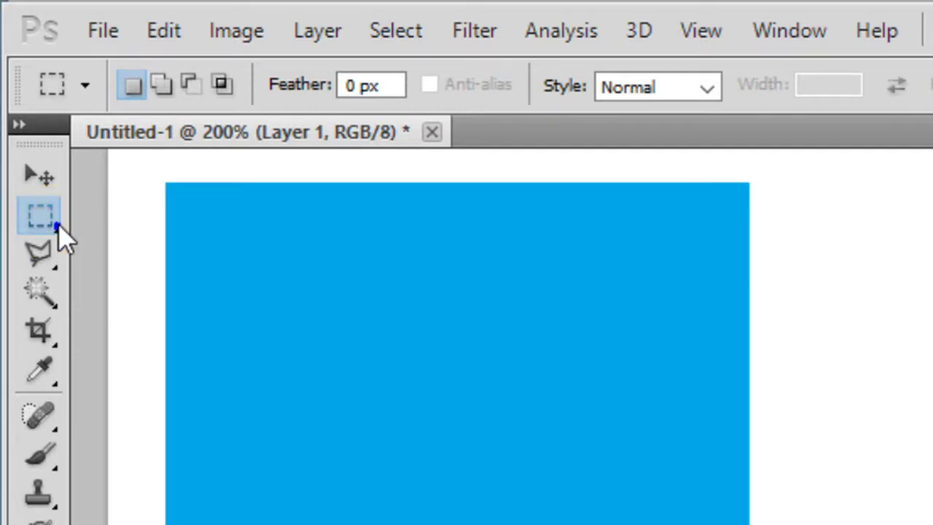
left_click(53, 228)
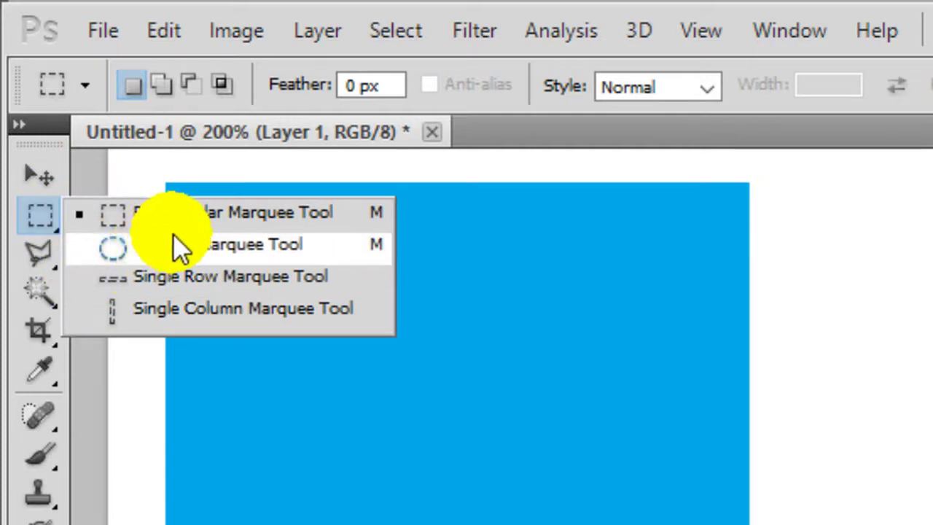
left_click(49, 213)
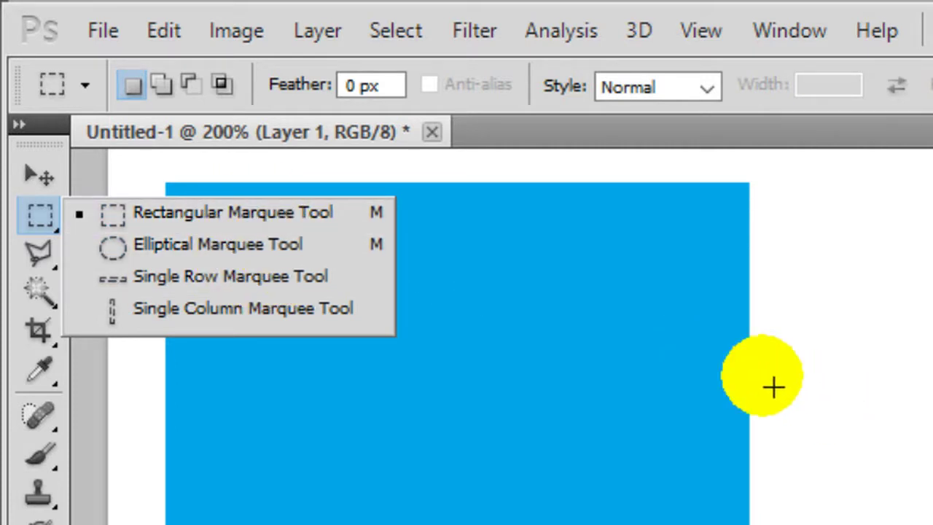
Close the marquee flyout, then restore and re-maximize the Photoshop window.
left_click(807, 355)
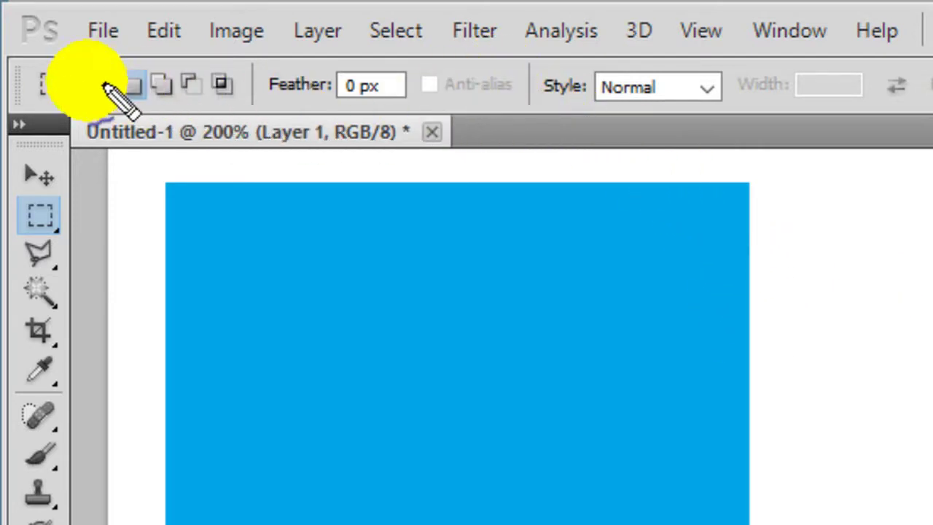
left_click_drag(76, 40, 93, 55)
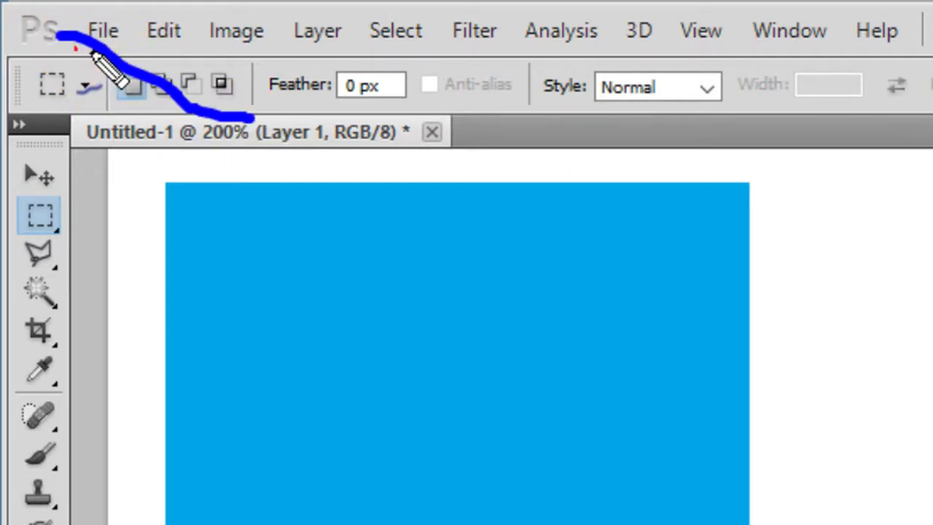
double_click(64, 38)
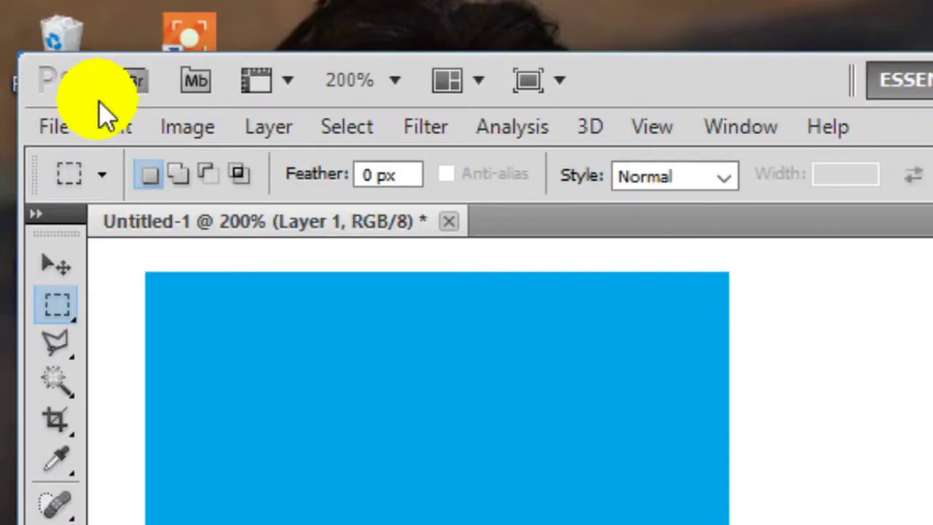
double_click(516, 68)
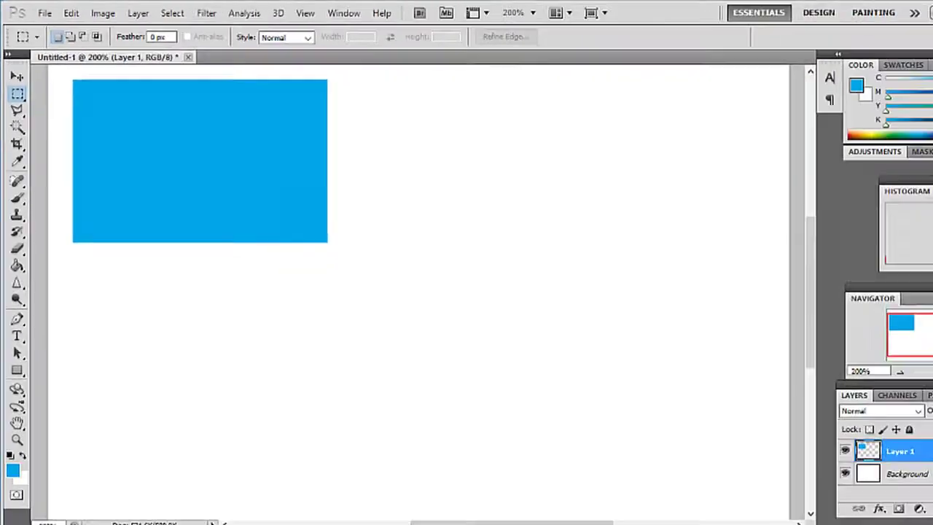
Add an empty Layer 2 and draw some practice rectangular selections.
left_click(870, 463)
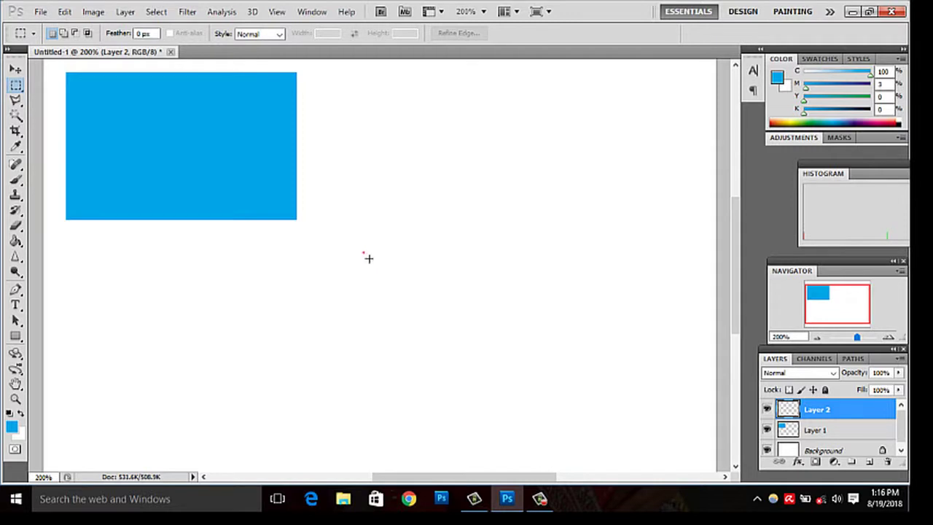
left_click_drag(363, 253, 539, 374)
left_click_drag(549, 228, 687, 344)
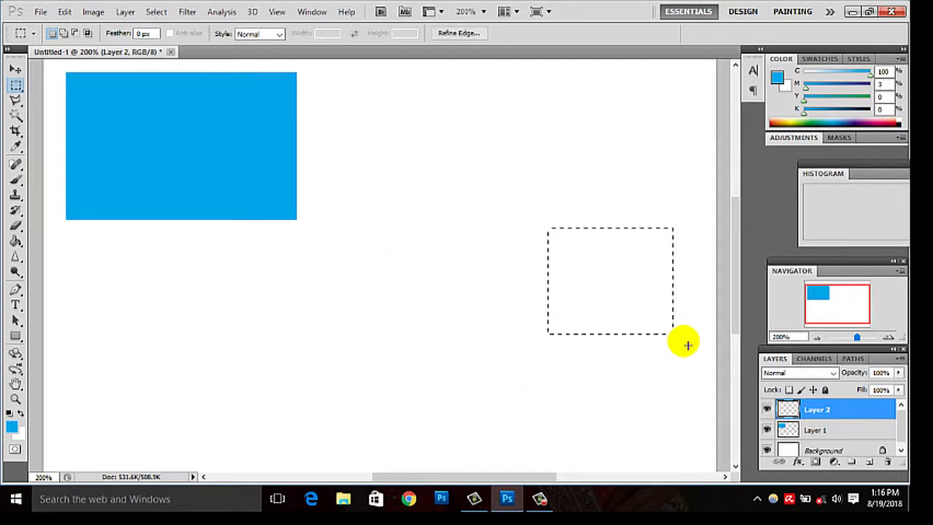
left_click_drag(266, 340, 491, 445)
left_click_drag(503, 146, 696, 269)
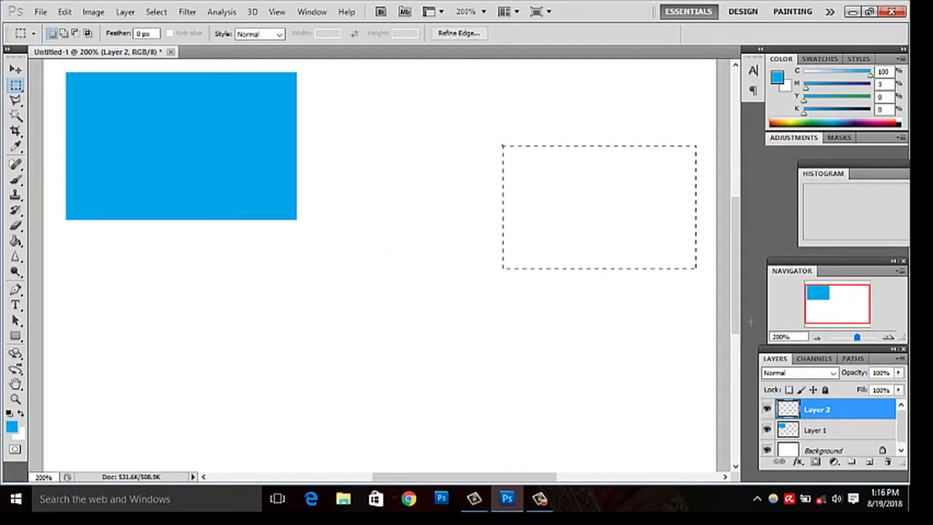
left_click_drag(379, 313, 529, 420)
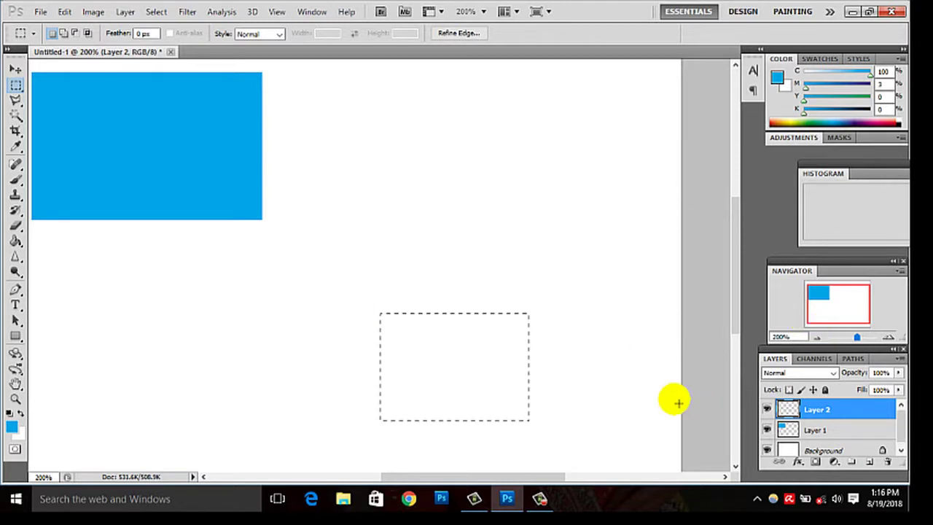
Draw and clear several more practice rectangle selections on the canvas.
mouse_move(554, 478)
left_mouse_down()
mouse_move(461, 483)
mouse_move(561, 482)
left_mouse_up()
left_click(563, 146)
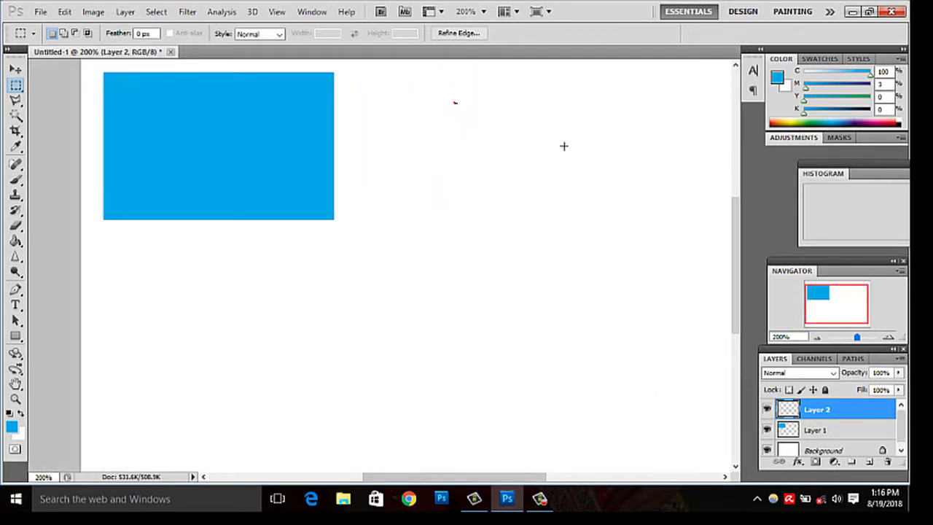
left_click_drag(564, 145, 683, 200)
left_click(637, 246)
left_click_drag(483, 285, 654, 398)
left_click(378, 367)
mouse_move(255, 325)
left_mouse_down()
mouse_move(336, 385)
mouse_move(447, 440)
left_mouse_up()
left_click_drag(483, 216, 612, 310)
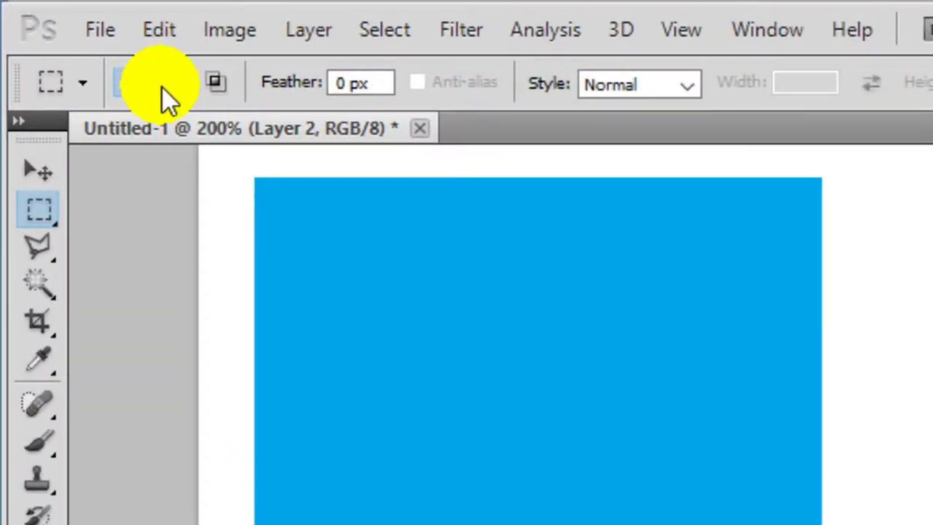
Use Add to Selection to merge overlapping rectangles into a jigsaw selection right of the blue rectangle.
left_click(162, 86)
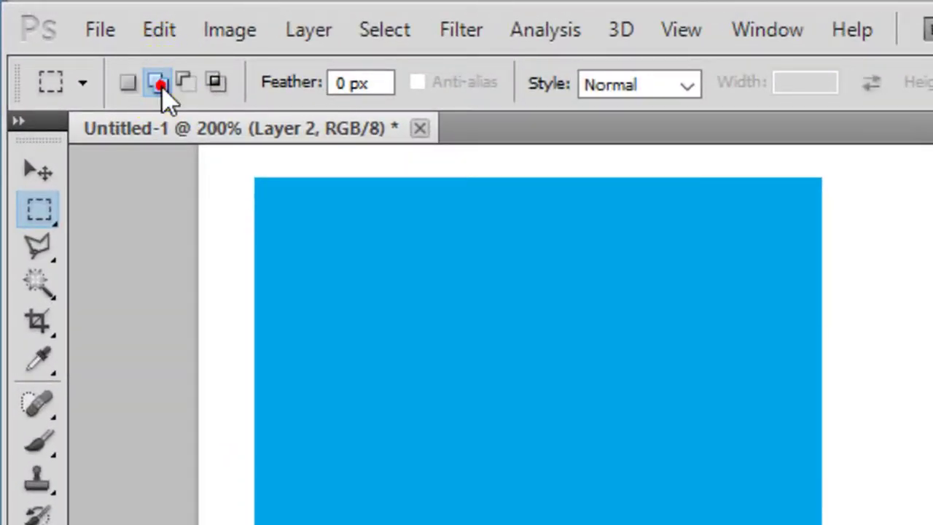
left_click(162, 86)
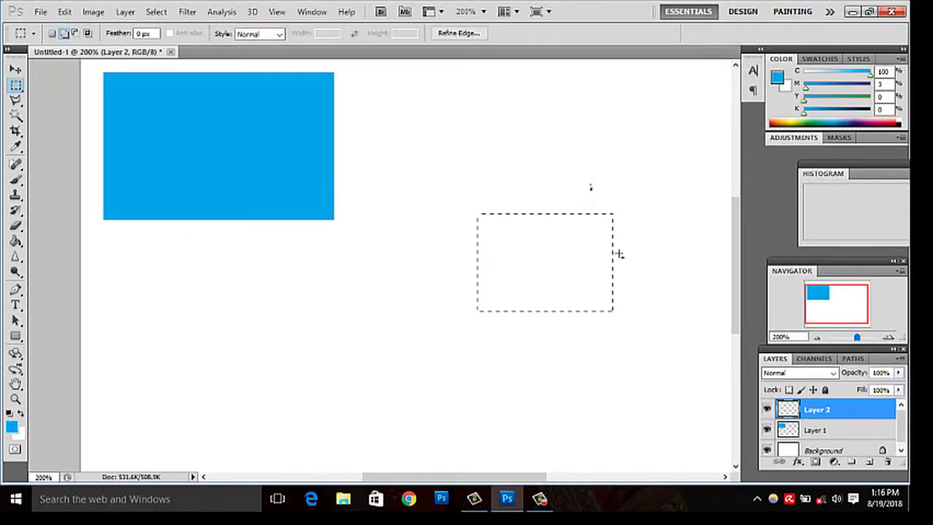
left_click_drag(590, 184, 665, 242)
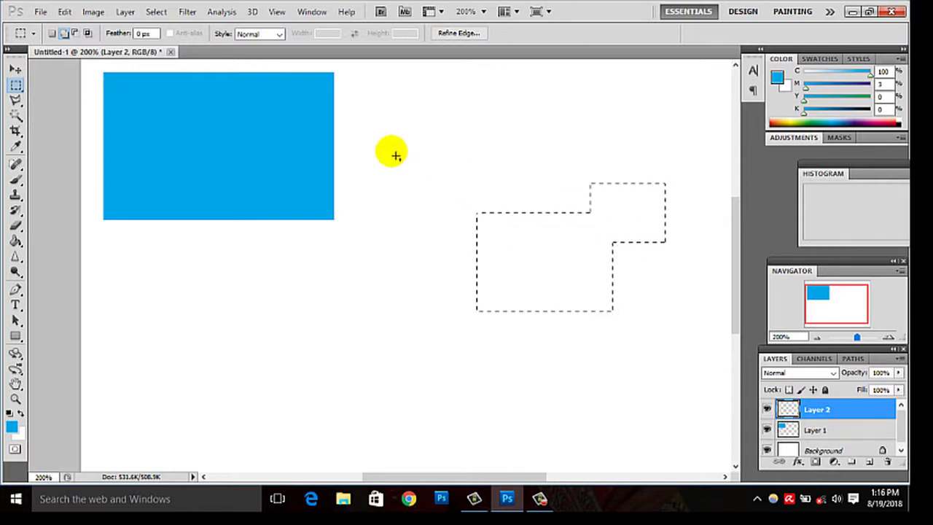
left_click_drag(496, 230, 496, 237)
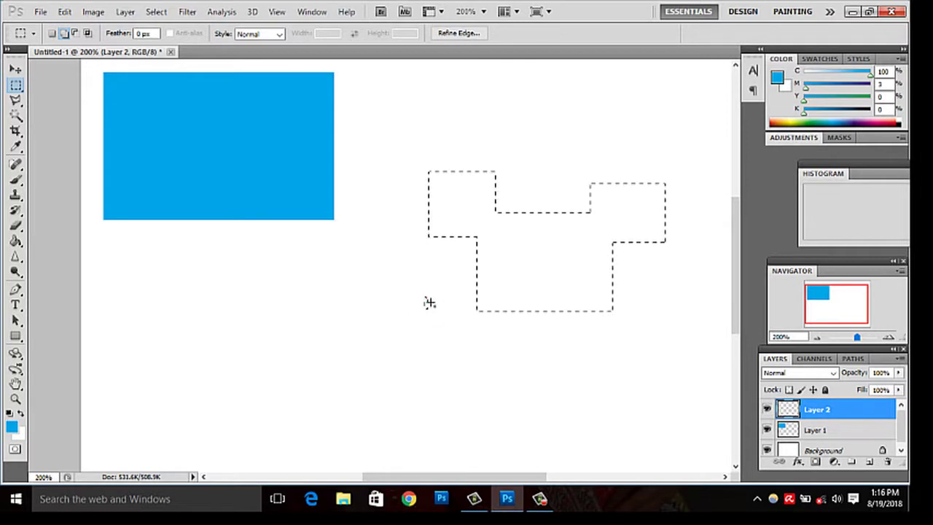
left_click_drag(545, 335, 498, 352)
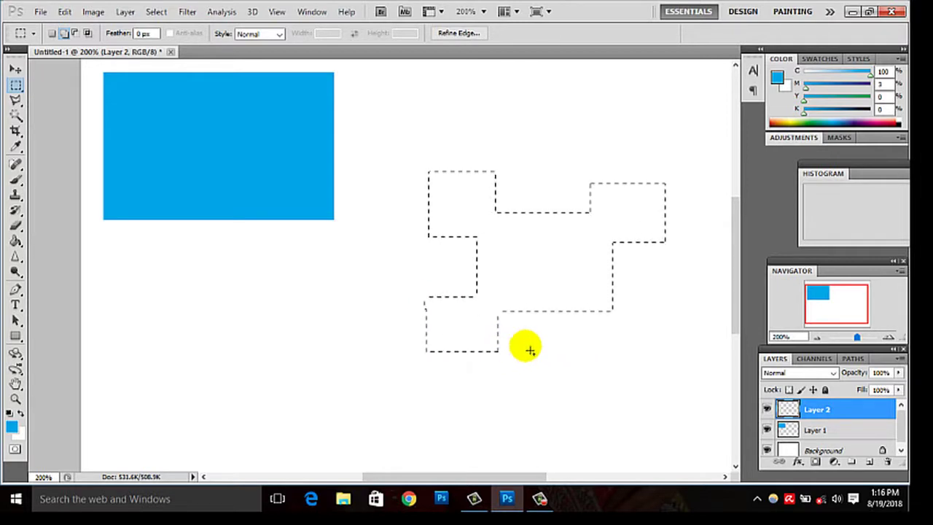
left_click_drag(650, 358, 660, 363)
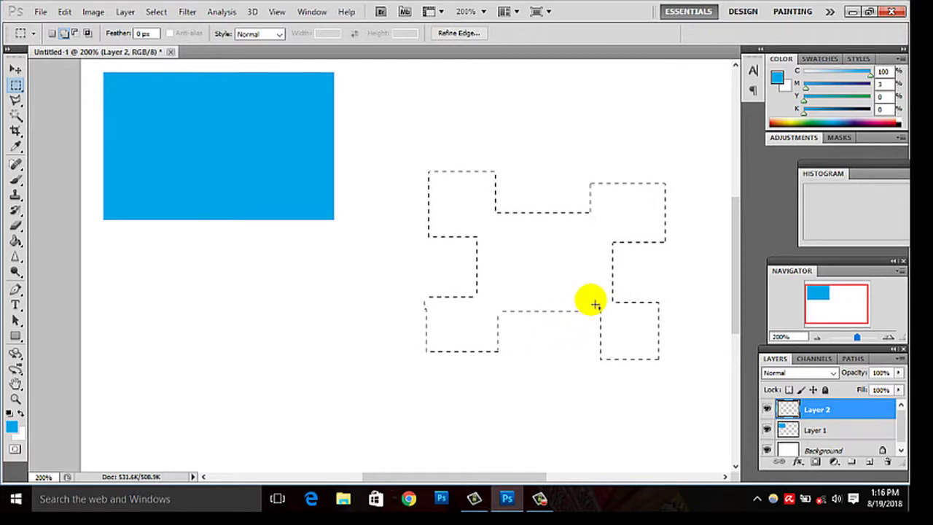
mouse_move(624, 342)
left_mouse_down()
mouse_move(612, 364)
mouse_move(586, 353)
left_mouse_up()
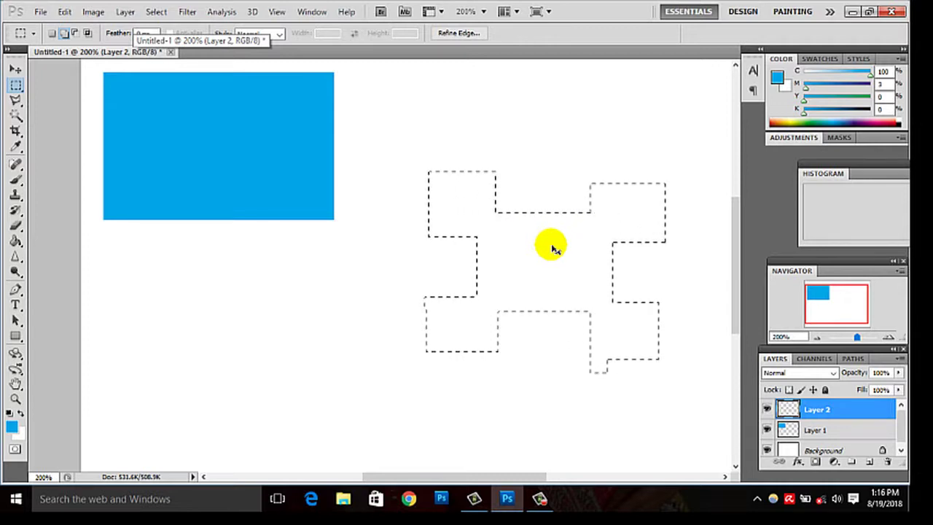
Choose green as the foreground colour and fill the jigsaw selection on Layer 2 with it.
left_click(552, 248, "ctrl")
left_click(483, 191)
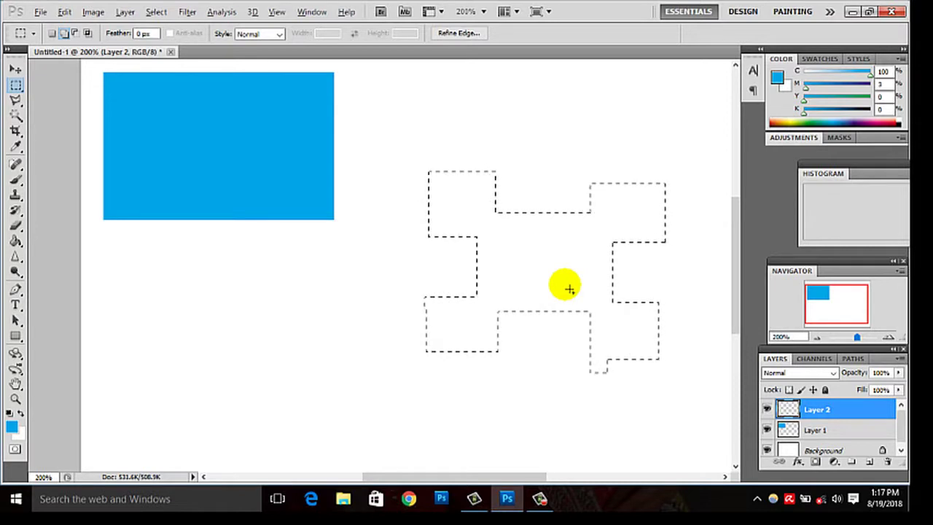
left_click(816, 127)
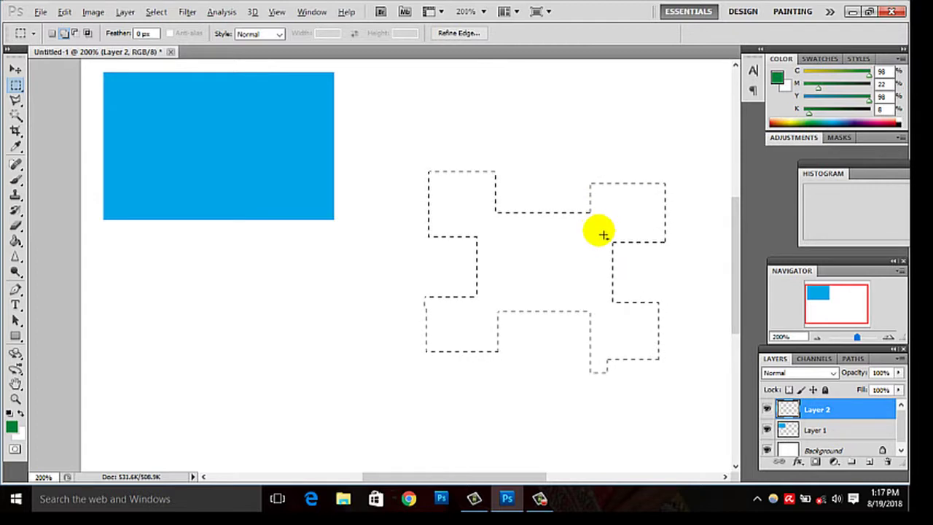
key("alt+BackSpace")
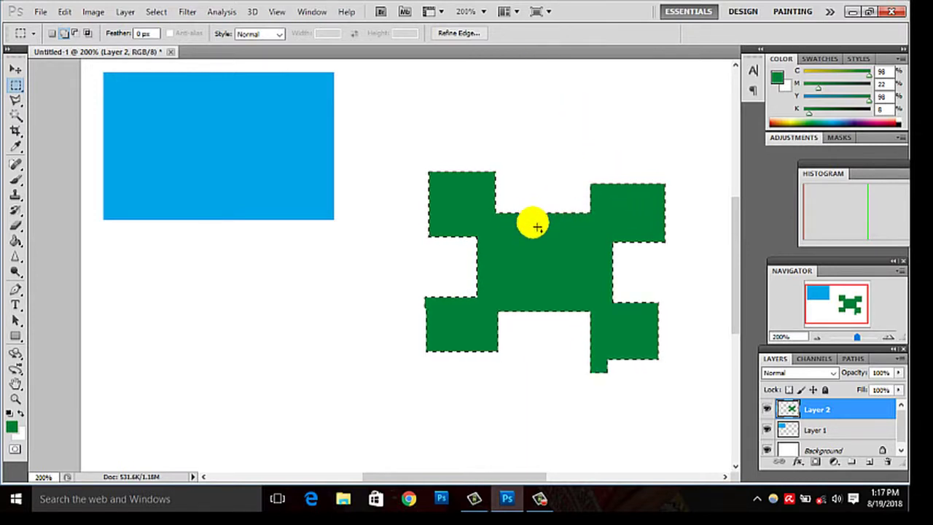
Move the green jigsaw shape up and slightly left with the Move tool.
left_click(15, 69)
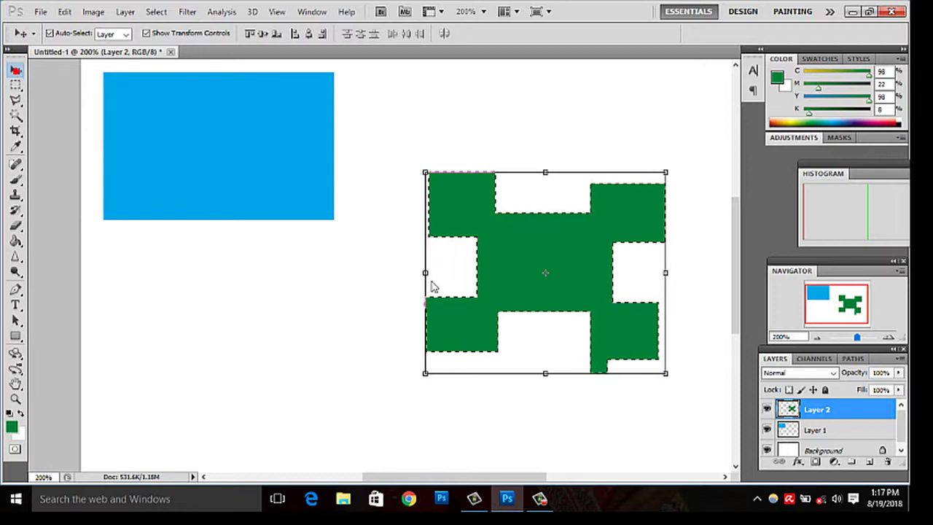
left_click_drag(495, 261, 495, 167)
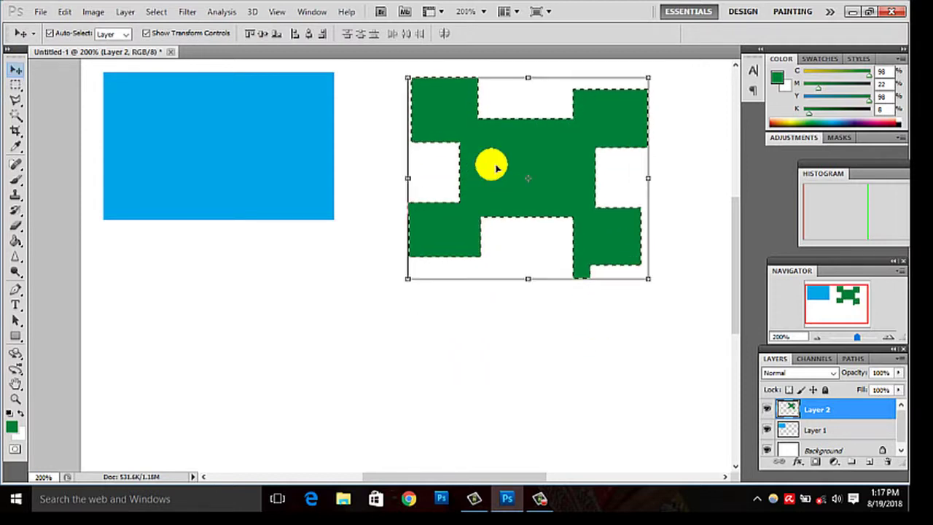
left_click(704, 139)
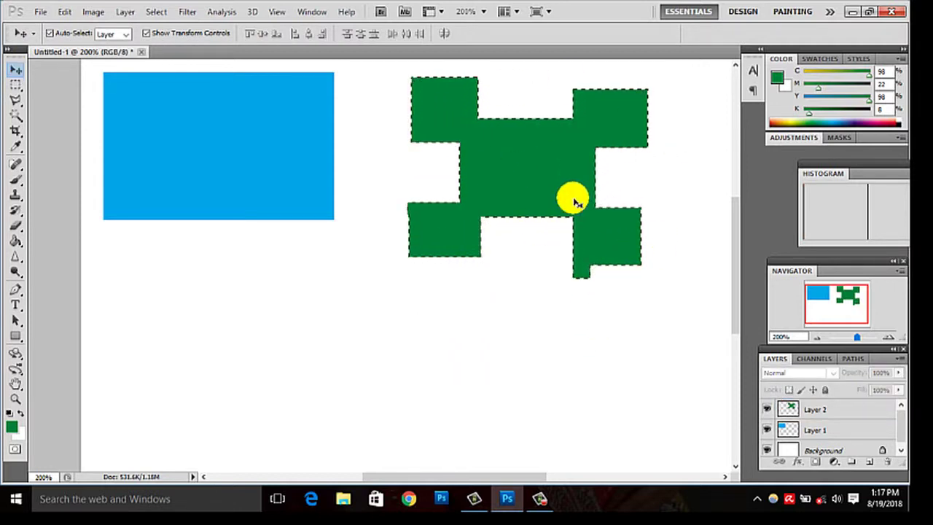
left_click(539, 162)
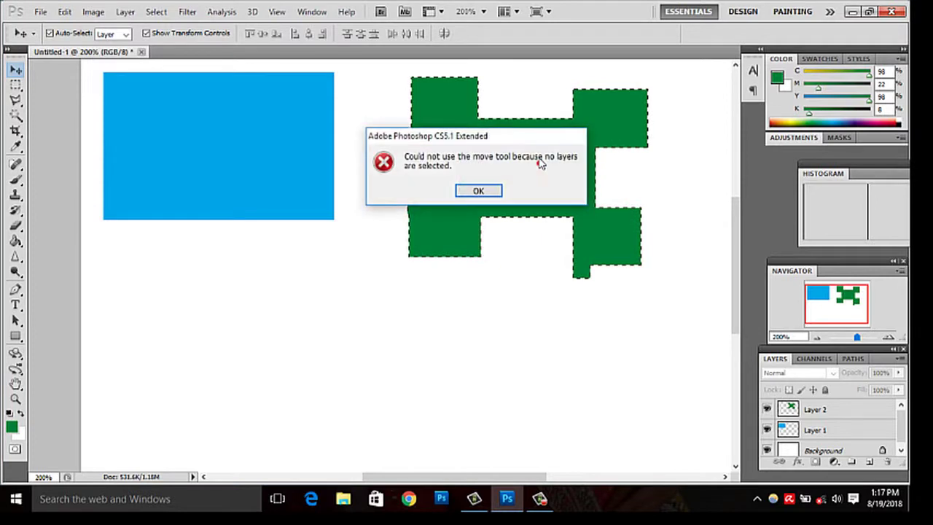
left_click(478, 191)
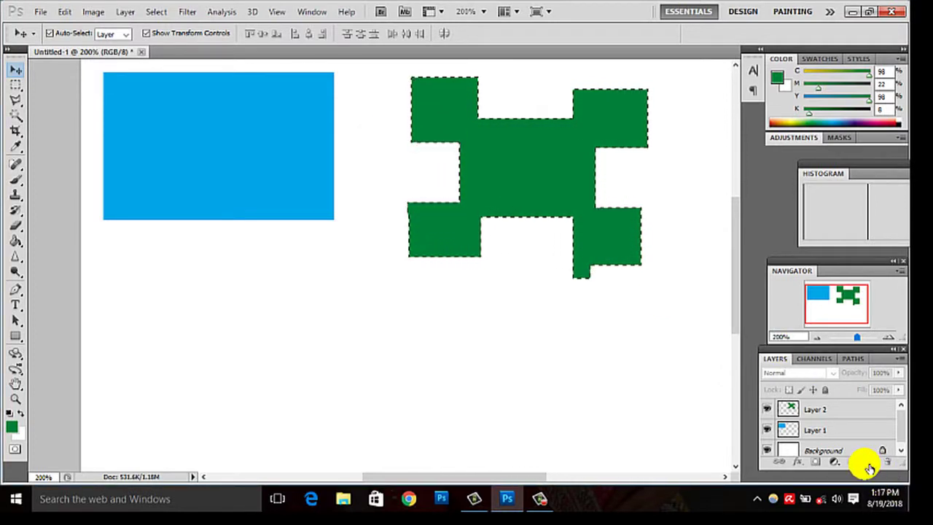
Add a new empty Layer 3 above Layer 2.
left_click(869, 465)
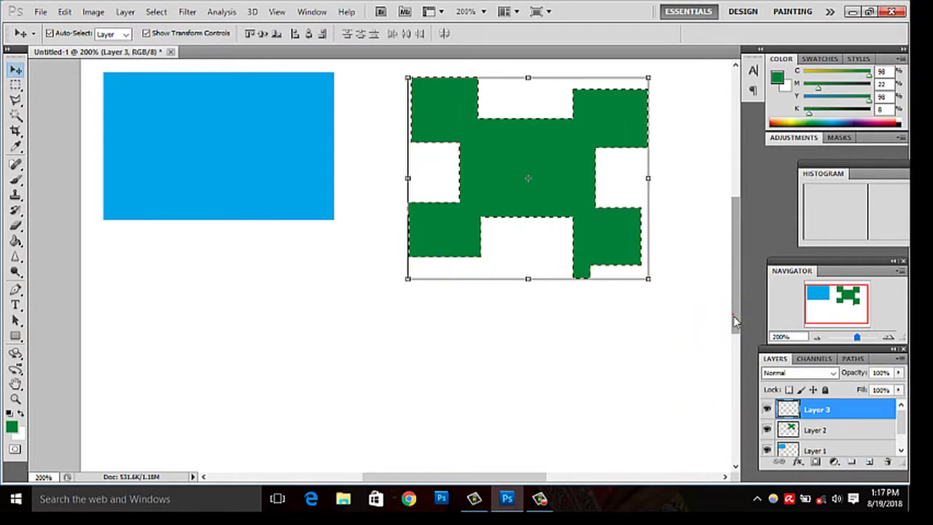
left_click_drag(733, 316, 733, 294)
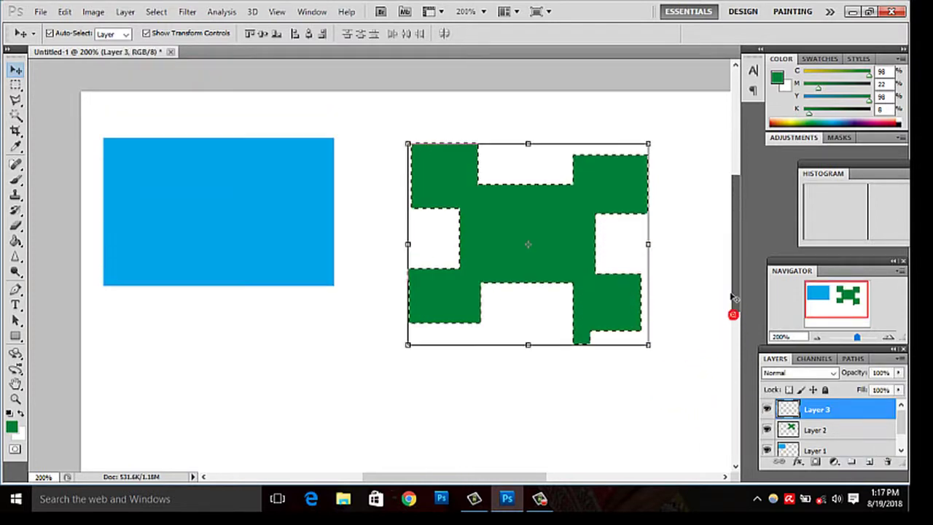
left_click(16, 85)
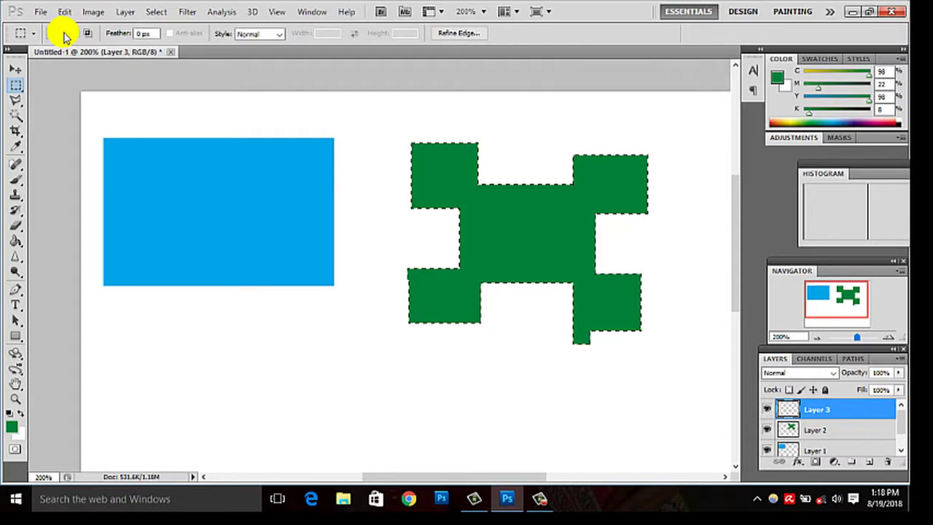
Use Subtract from Selection to carve a rectangle into two tall strips below the blue rectangle.
left_click(75, 35)
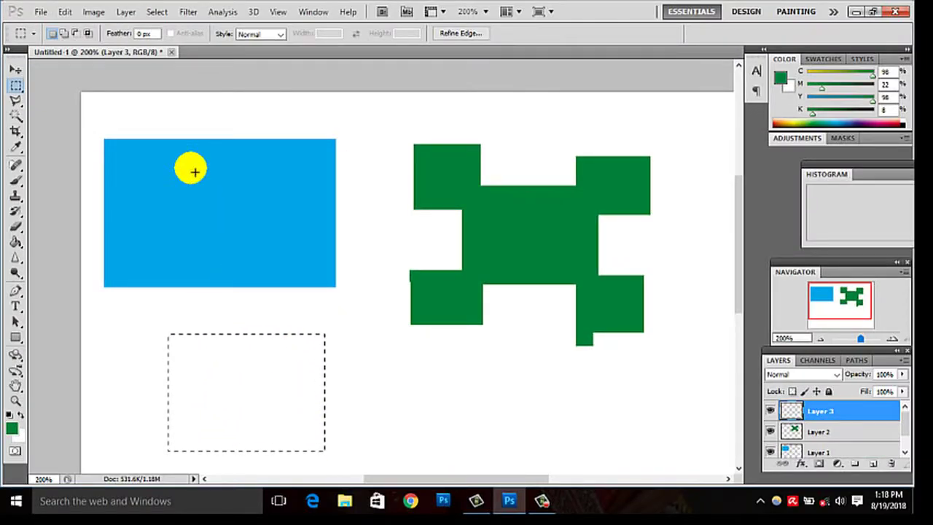
left_click(75, 33)
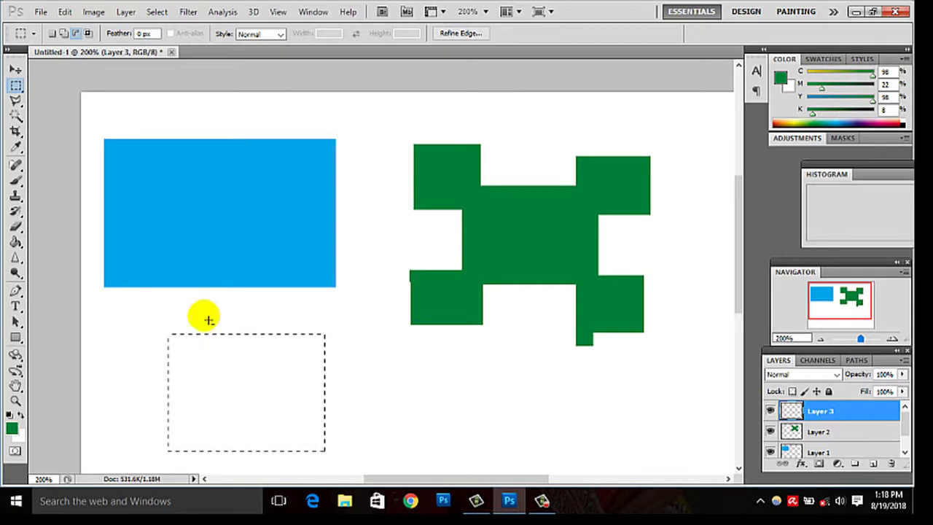
mouse_move(201, 313)
left_mouse_down()
mouse_move(291, 422)
mouse_move(299, 395)
left_mouse_up()
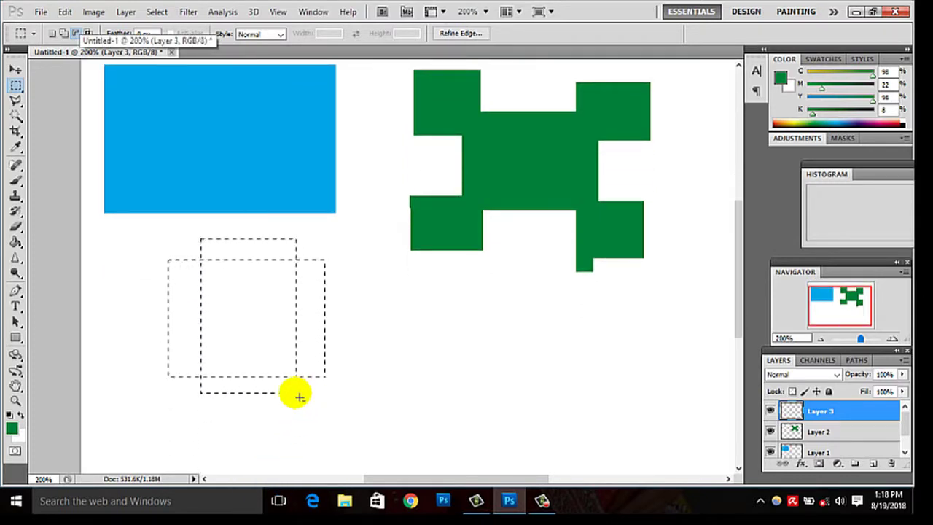
key("Escape")
left_click_drag(299, 396, 299, 396)
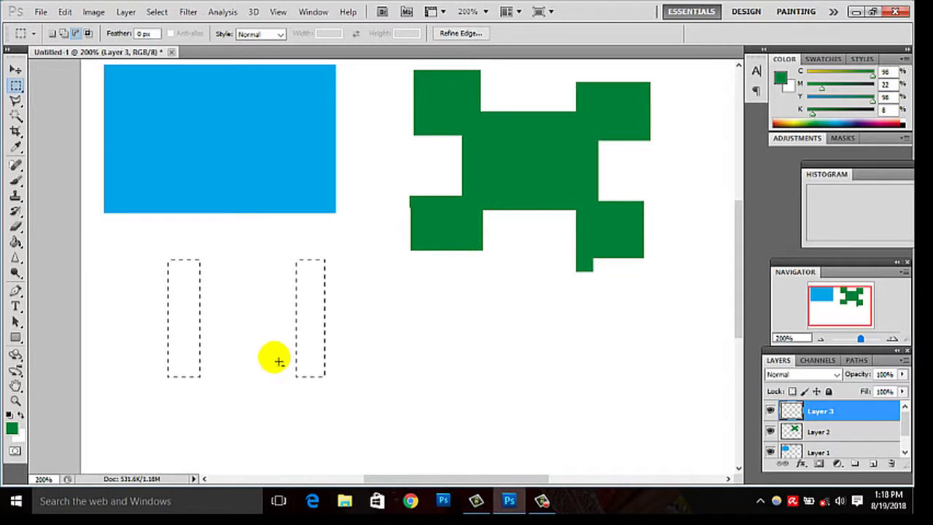
left_click(371, 397)
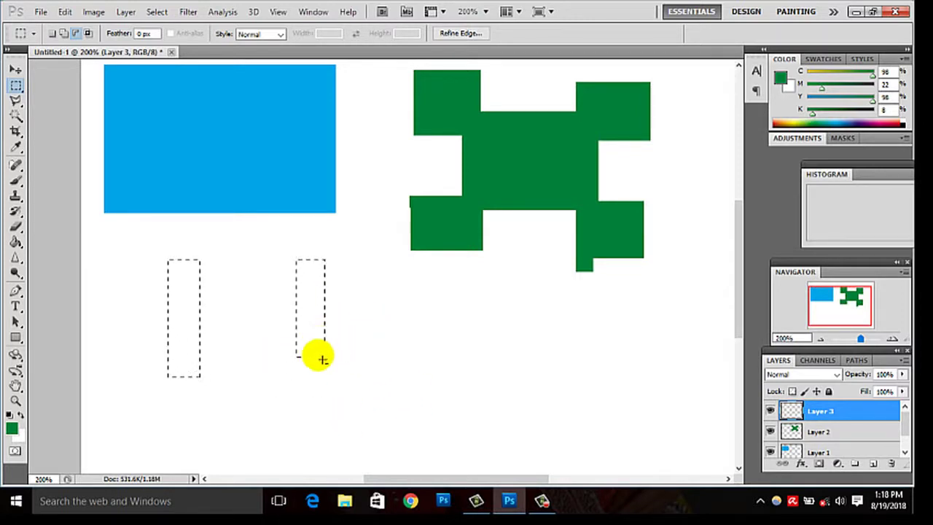
left_click_drag(143, 359, 247, 401)
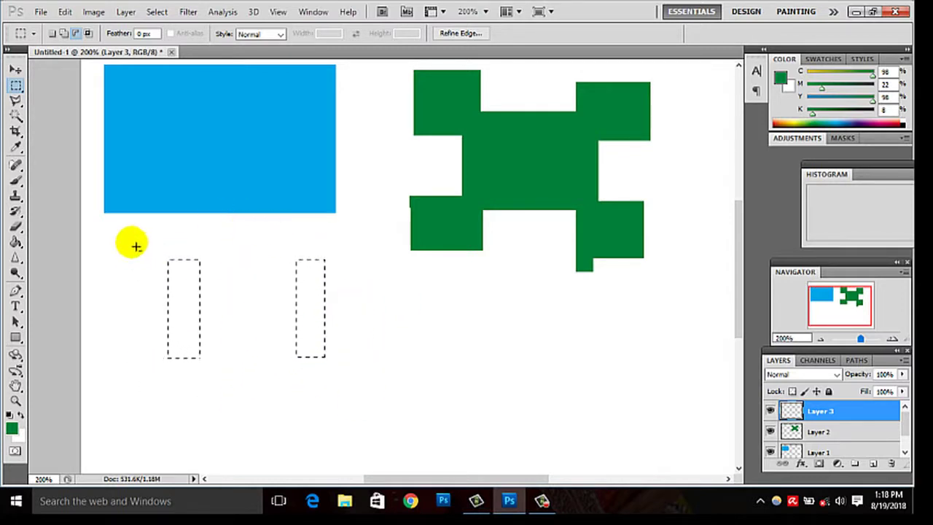
left_click_drag(242, 263, 254, 273)
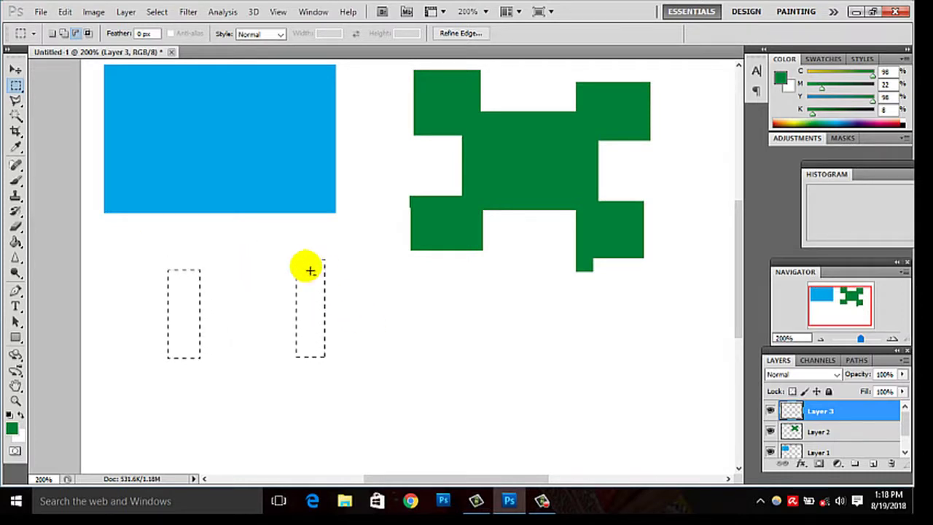
left_click_drag(255, 233, 353, 272)
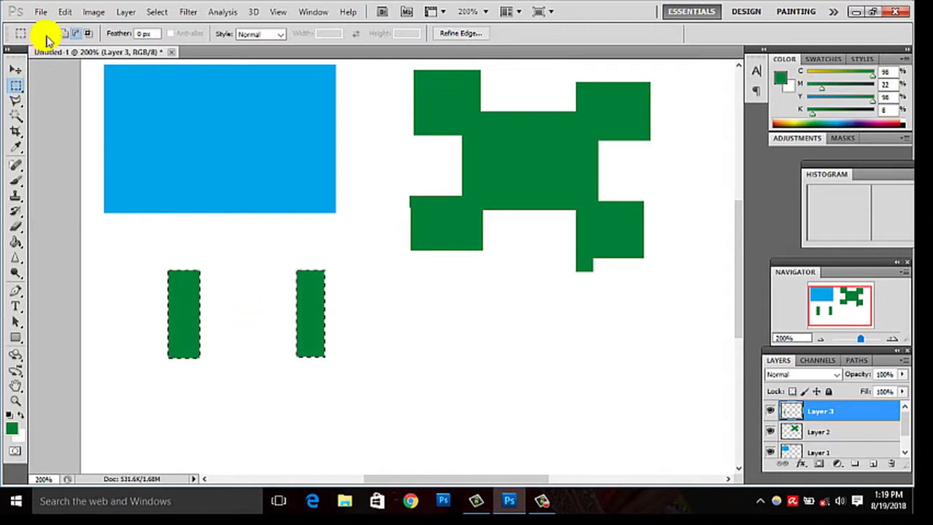
Move the two green bars beneath the green shape, widen them to about 115%, make them slightly taller, and apply.
left_click(197, 248)
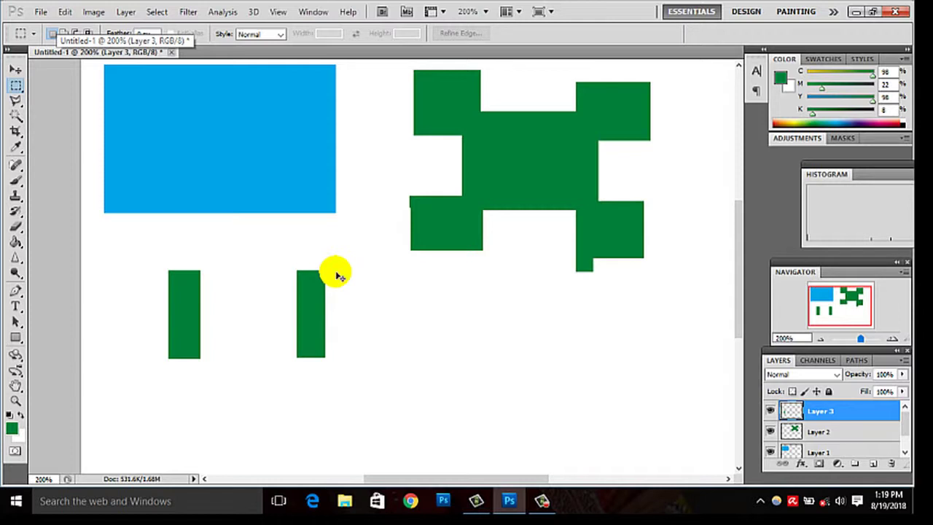
key("ctrl+t")
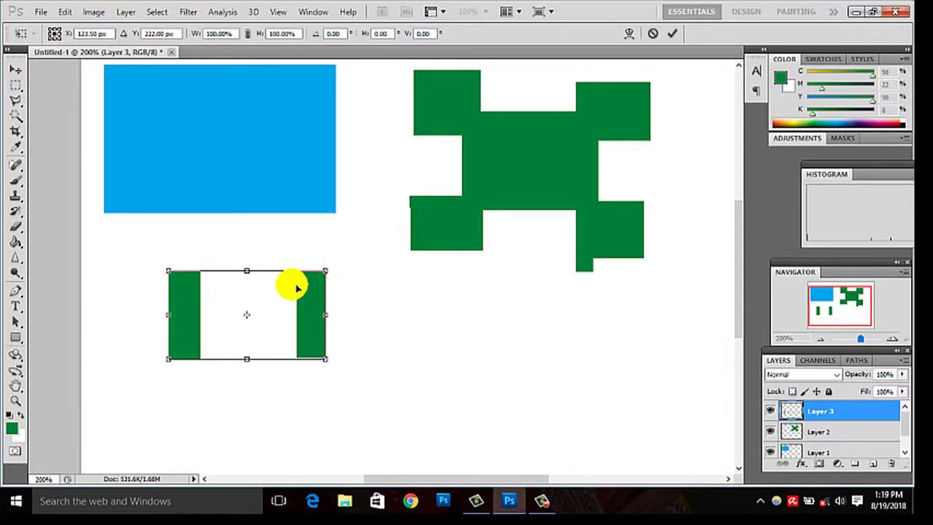
left_click_drag(297, 288, 613, 299)
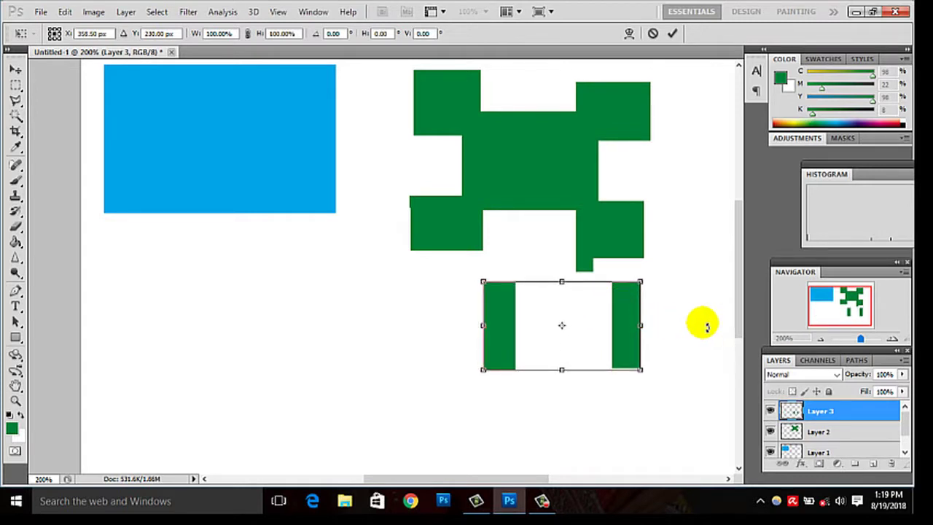
left_click_drag(649, 332, 663, 325)
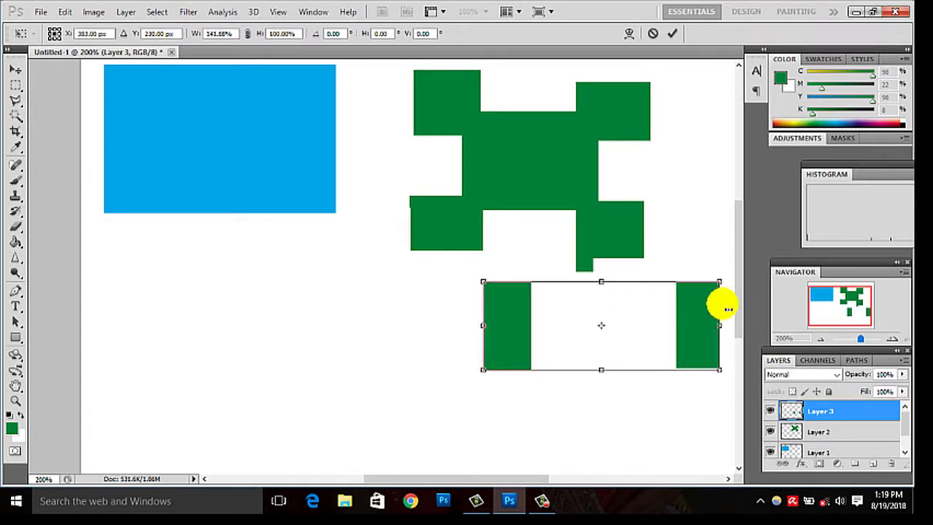
left_click_drag(581, 285, 581, 282)
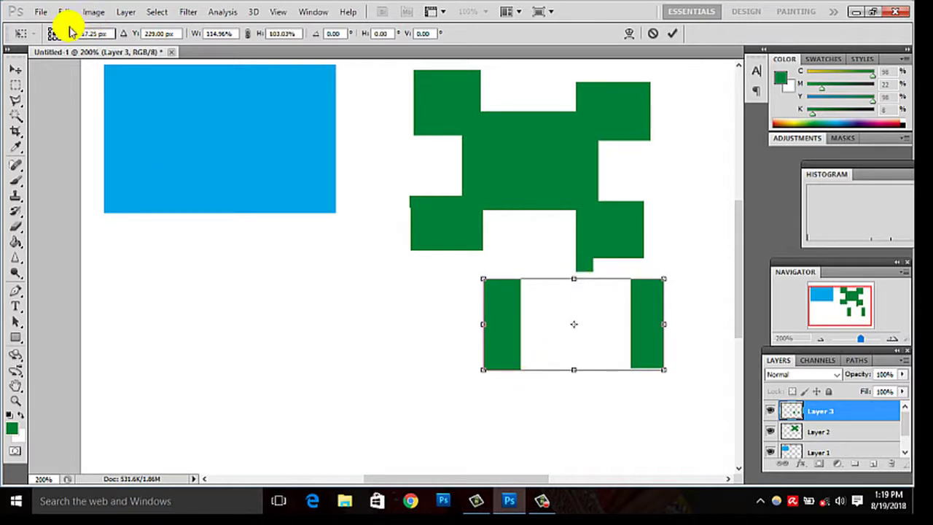
left_click(18, 99)
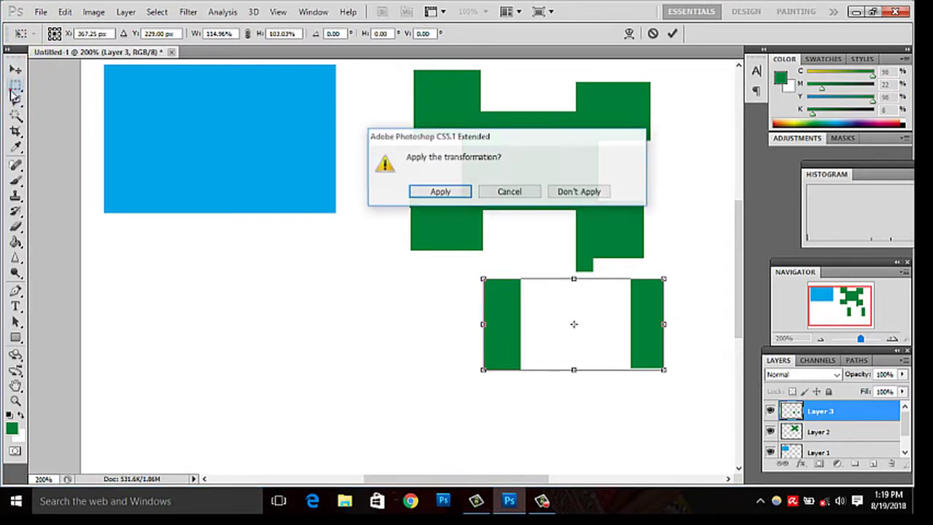
left_click(447, 193)
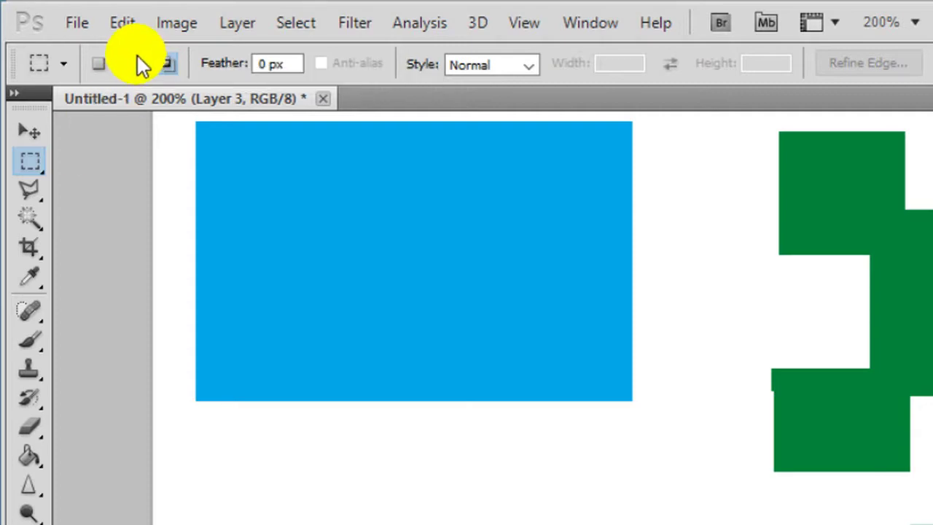
Intersect two rectangular marquees below the blue block and fill the overlapping area with green.
left_click_drag(255, 448, 431, 450)
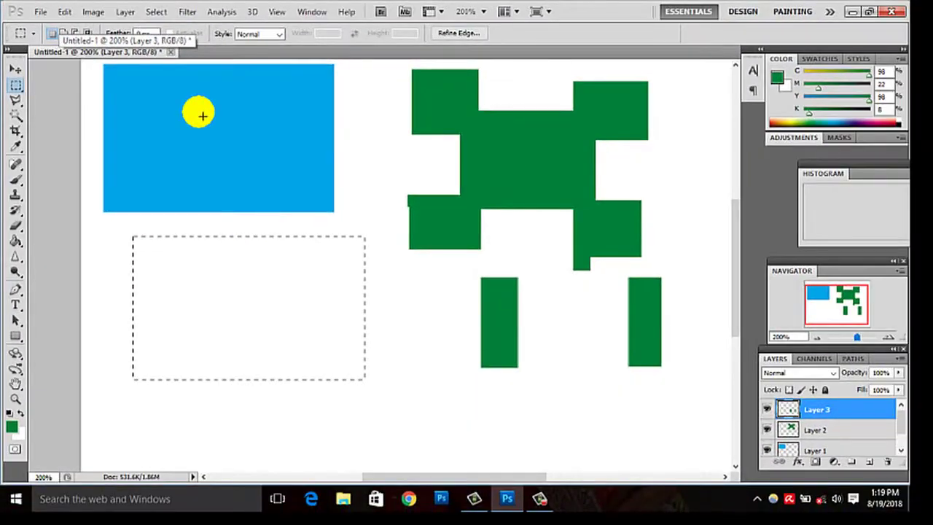
left_click(88, 34)
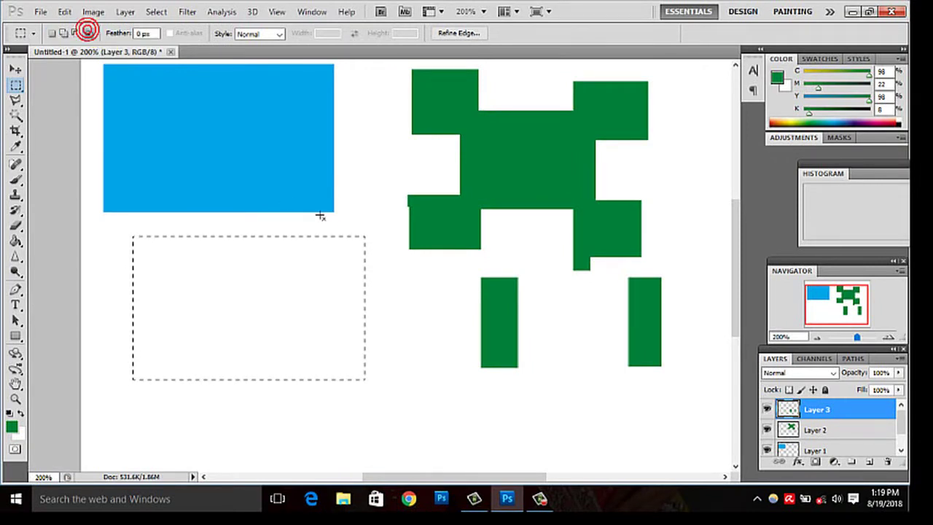
left_click_drag(325, 219, 422, 304)
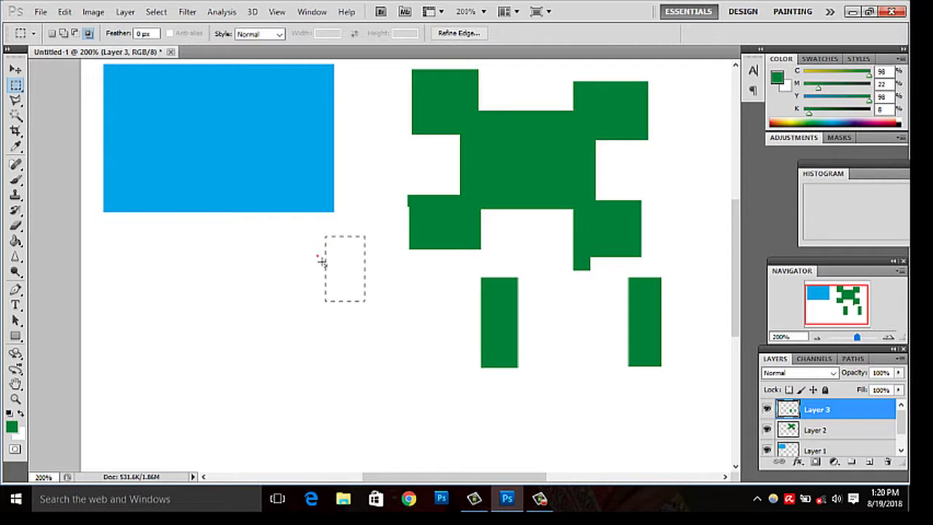
left_click_drag(317, 257, 390, 313)
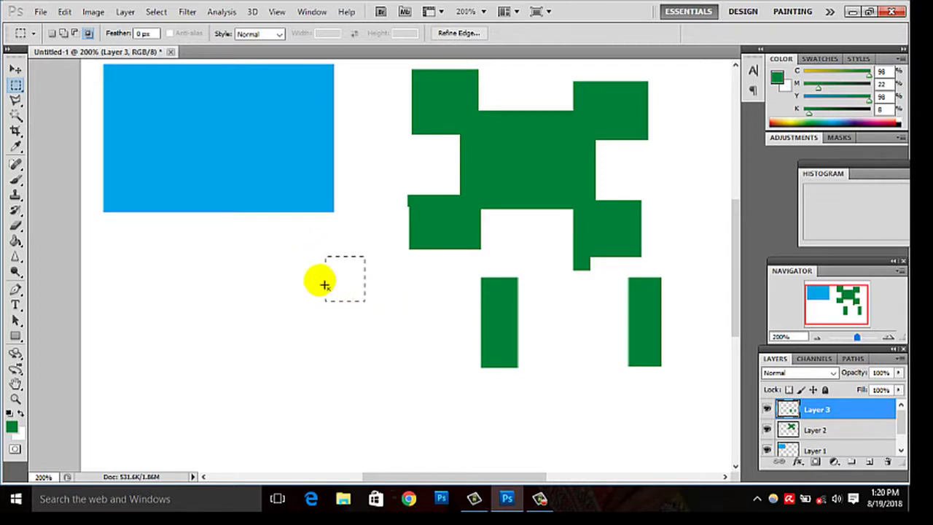
left_click_drag(405, 328, 404, 328)
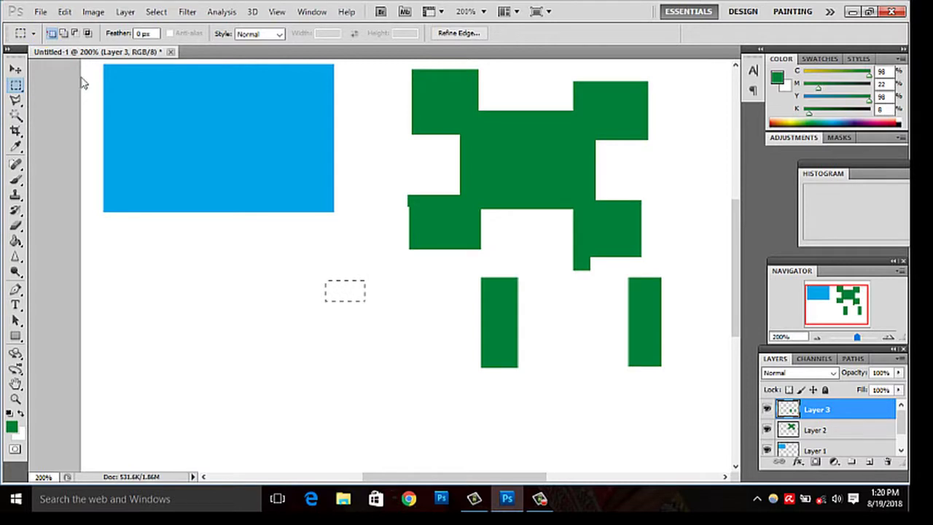
left_click_drag(128, 229, 354, 373)
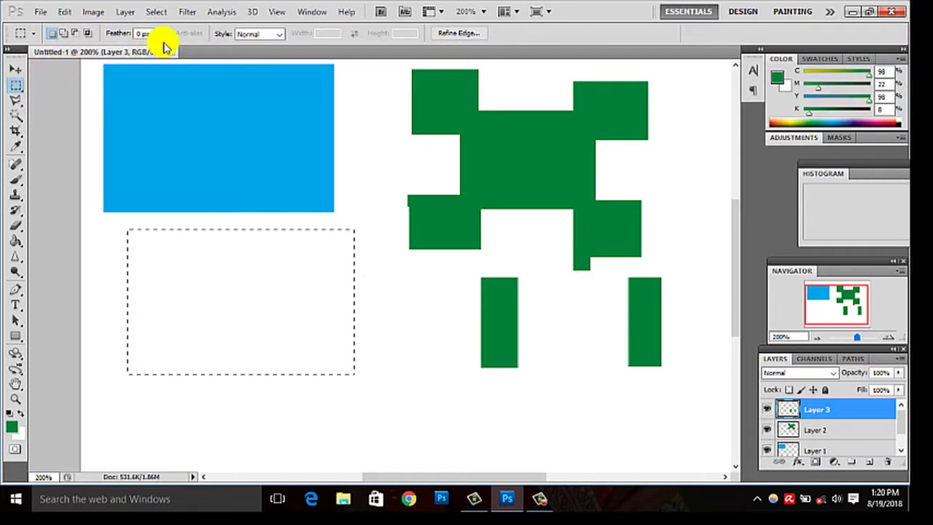
left_click(87, 33)
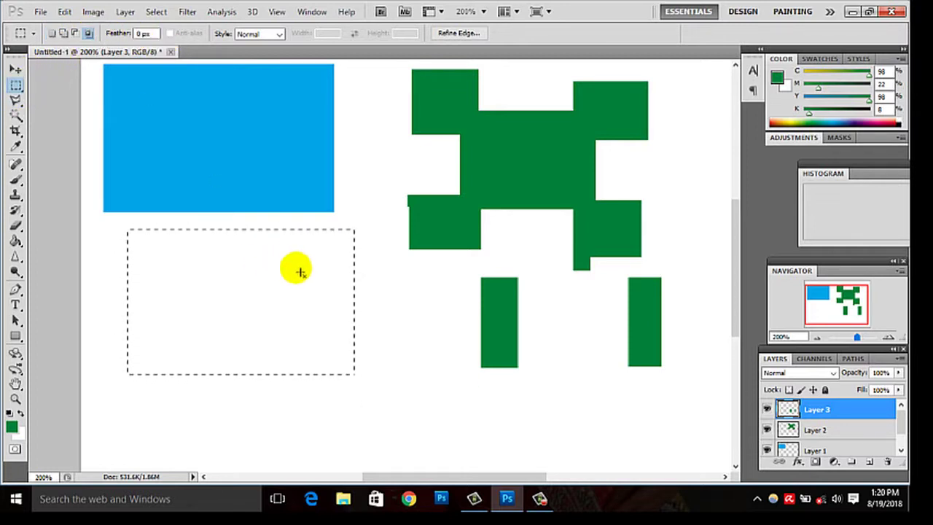
mouse_move(284, 283)
left_mouse_down()
mouse_move(425, 390)
mouse_move(365, 382)
left_mouse_up()
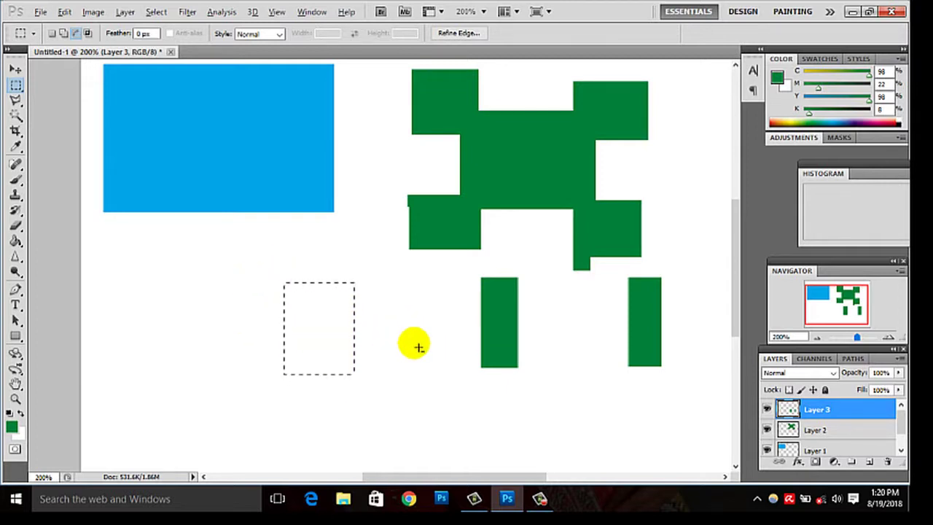
key("alt+Delete")
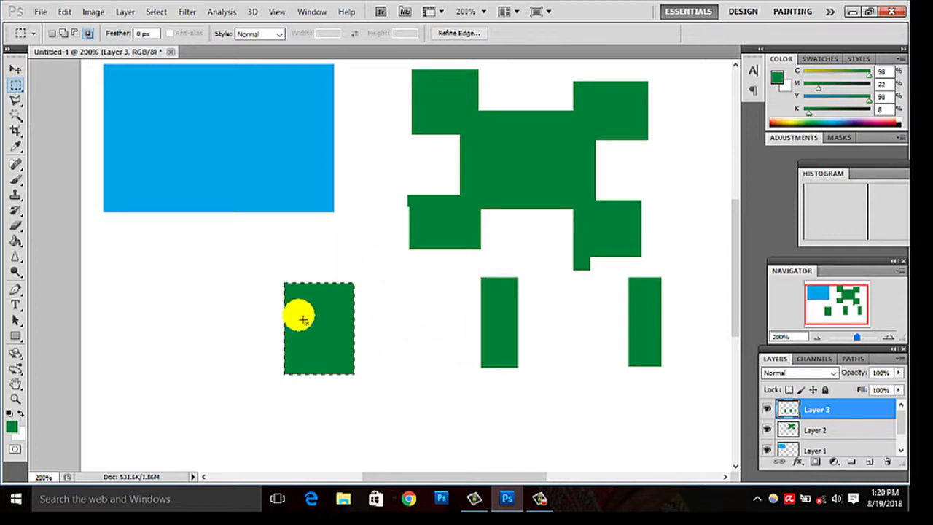
Move the new green rectangle just left of the two green bars and apply the transform.
key("ctrl+t")
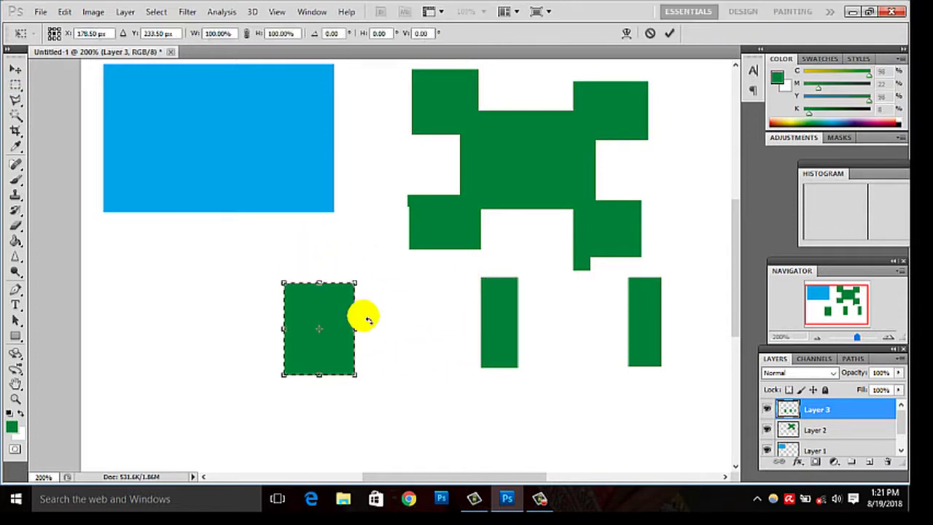
left_click_drag(347, 311, 381, 239)
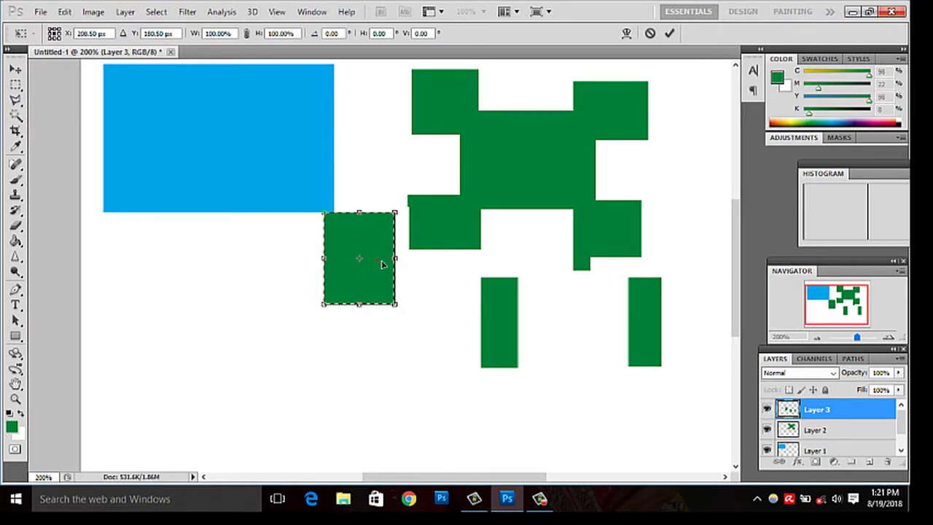
left_click_drag(382, 268, 430, 326)
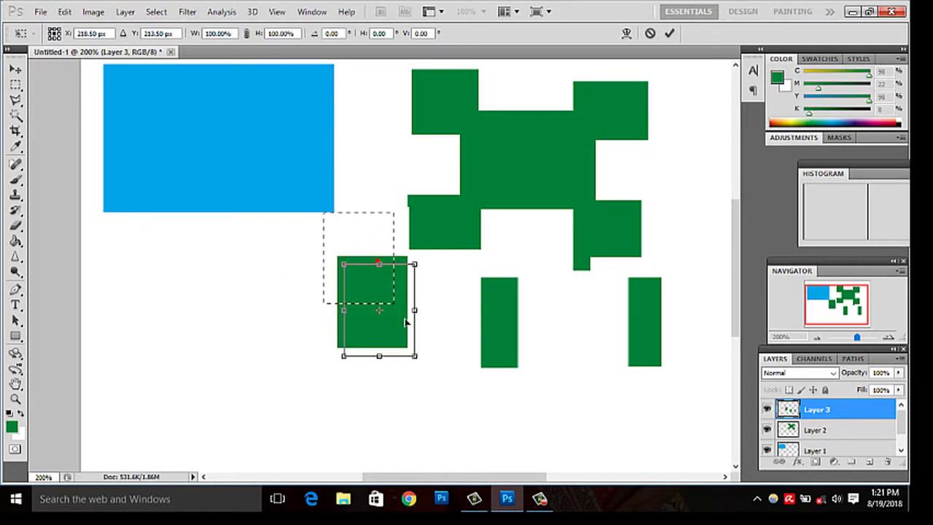
left_click(598, 413)
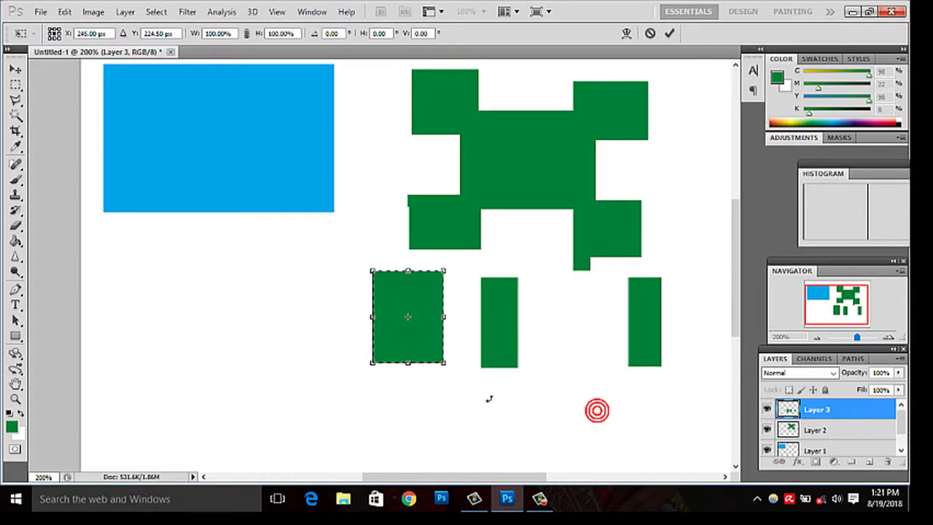
left_click(388, 169)
left_click(15, 84)
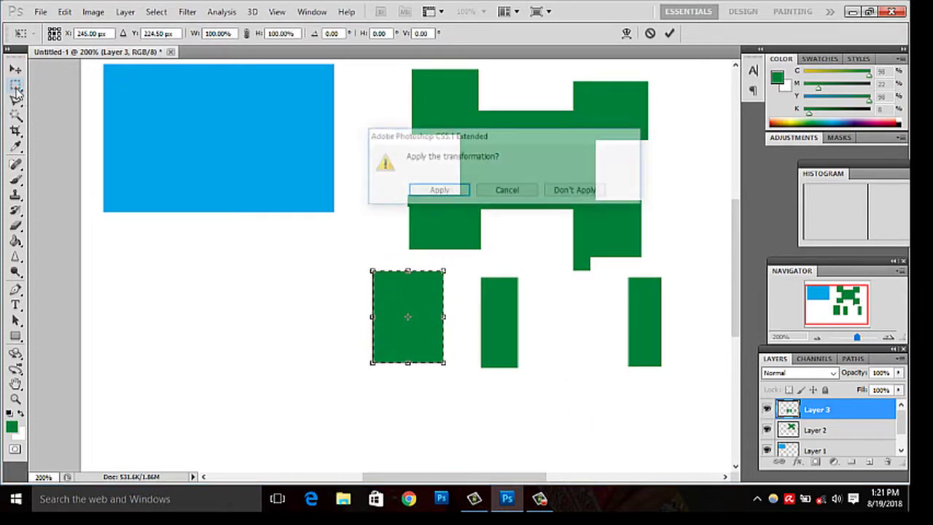
left_click(448, 190)
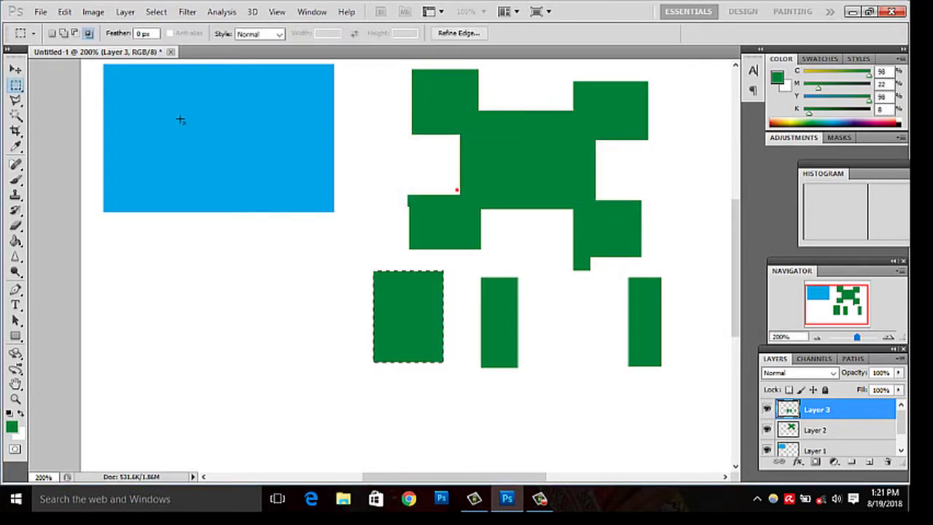
Switch to the Elliptical Marquee tool and create a new blank Untitled-2 document.
right_click(16, 84)
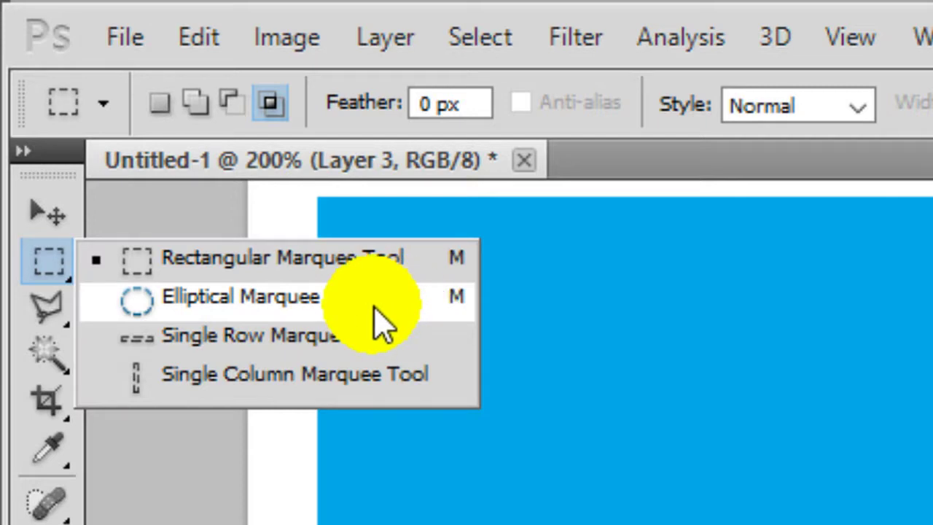
left_click(379, 321)
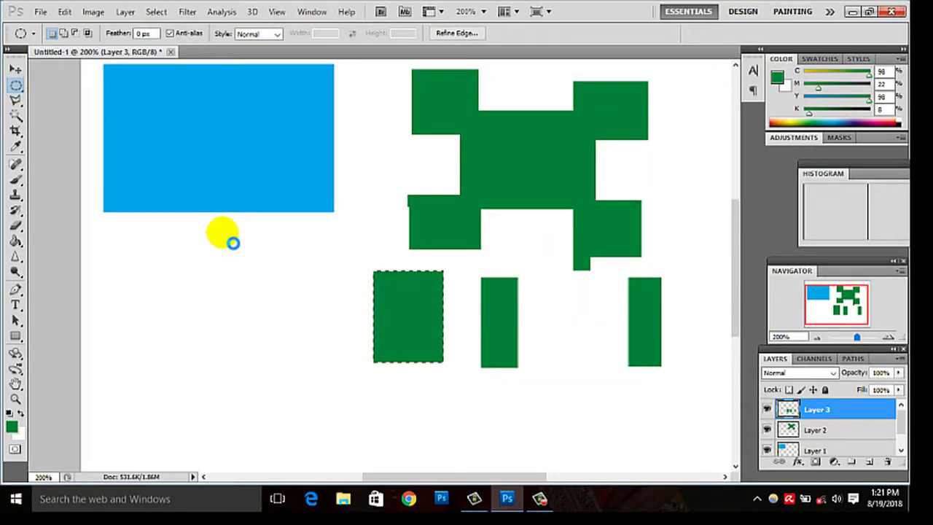
key("ctrl+n")
key("Return")
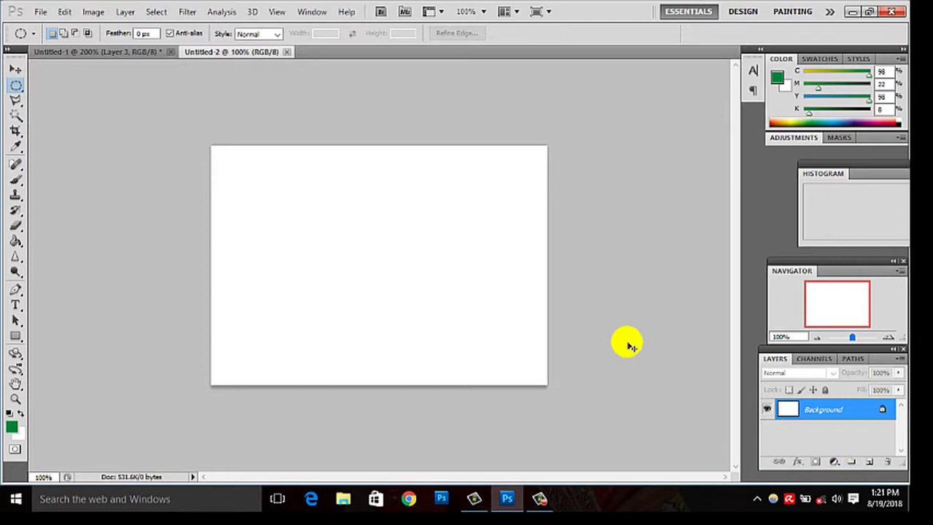
Zoom to 200%, add a new Layer 1, and try out several trial elliptical selections.
key("ctrl+plus")
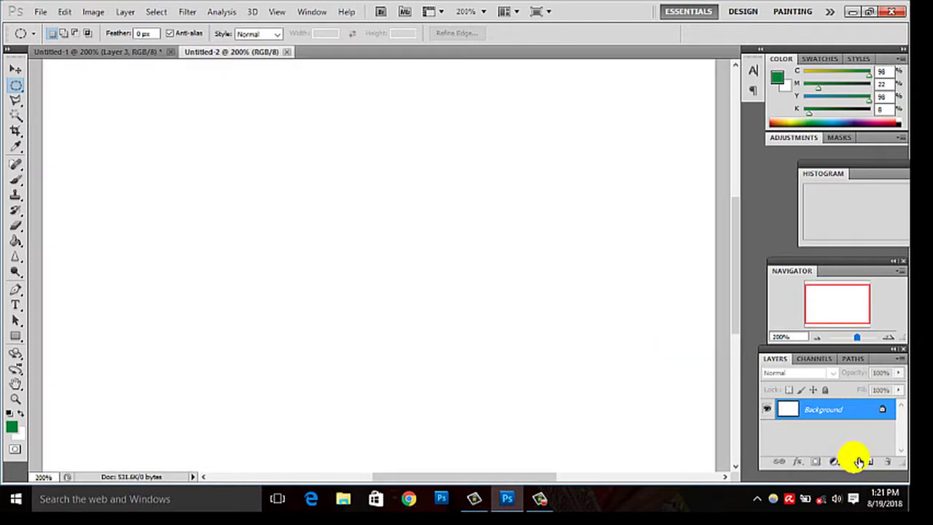
left_click(870, 464)
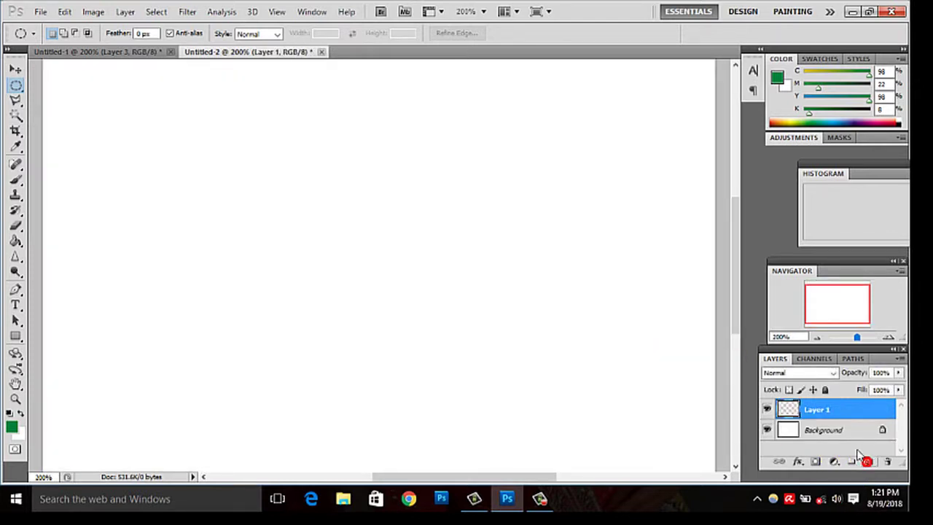
left_click_drag(128, 117, 329, 227)
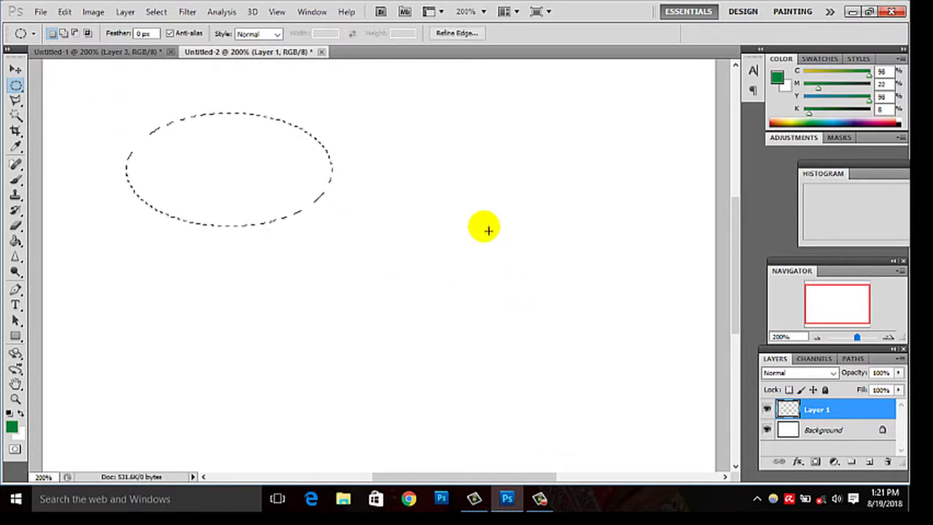
left_click_drag(337, 257, 576, 378)
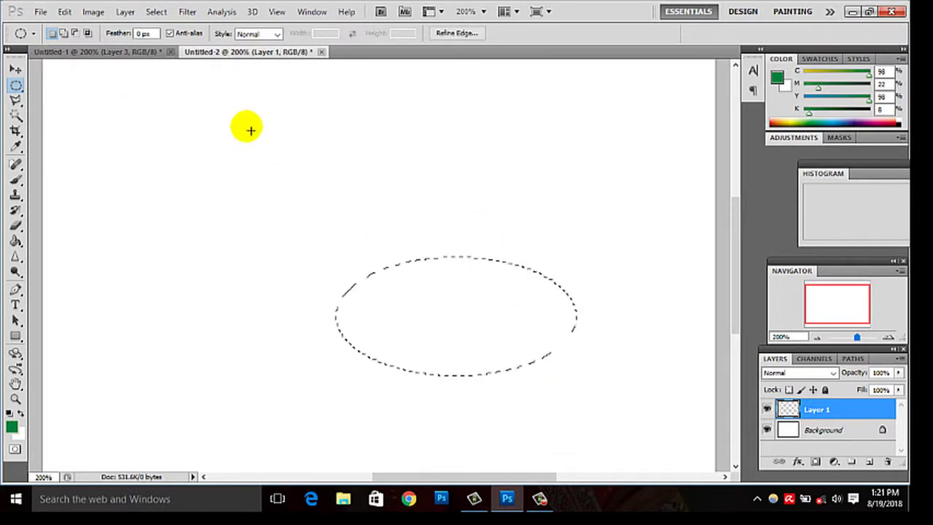
left_click_drag(250, 129, 521, 307)
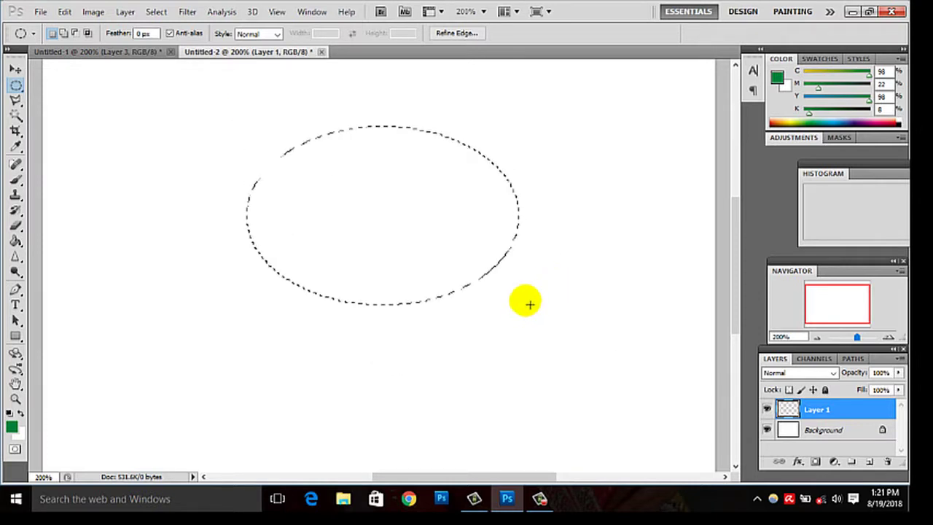
left_click(137, 210)
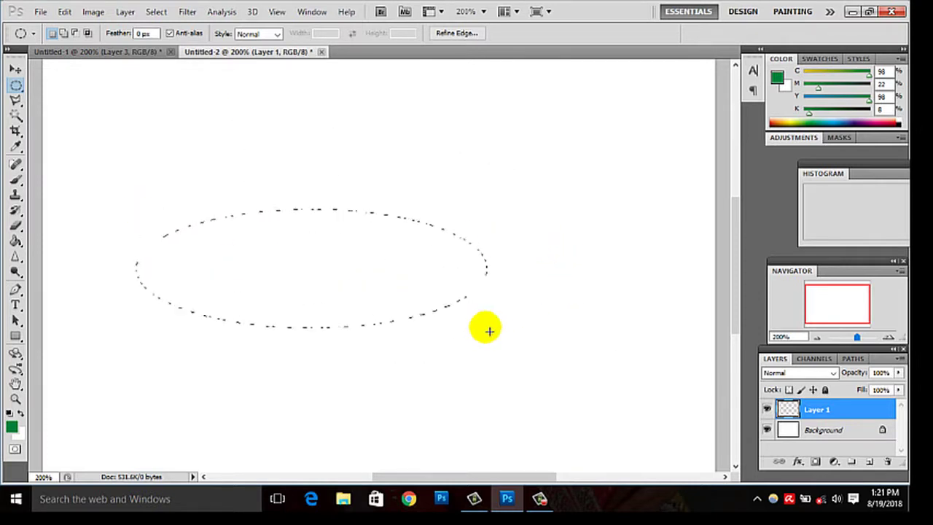
left_click_drag(151, 223, 424, 372)
left_click(422, 189)
Add a chain of overlapping ellipses from upper right to bottom left and fill them green.
left_click_drag(503, 152, 612, 237)
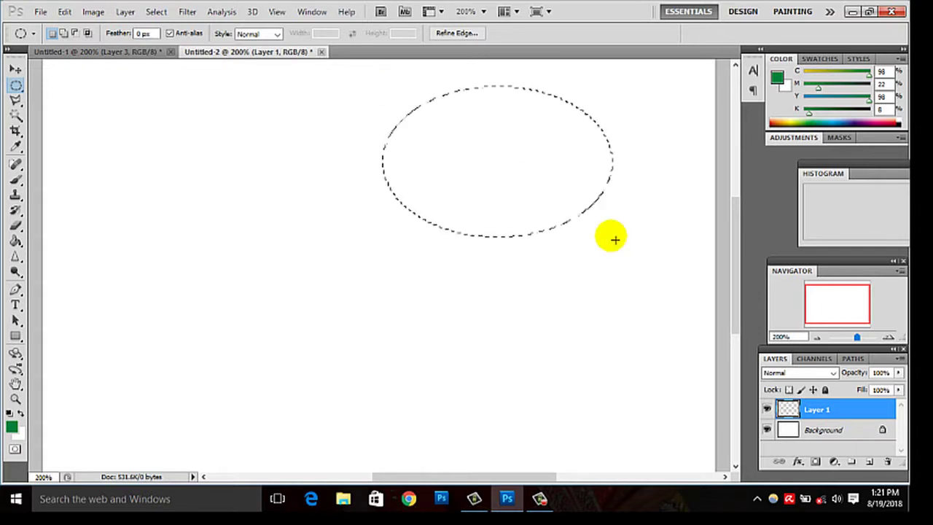
left_click(63, 33)
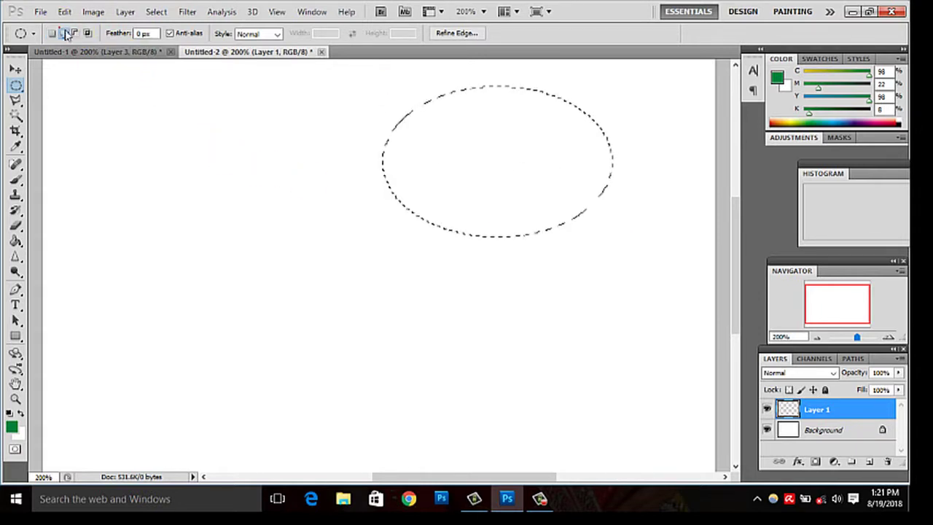
left_click_drag(342, 135, 554, 253)
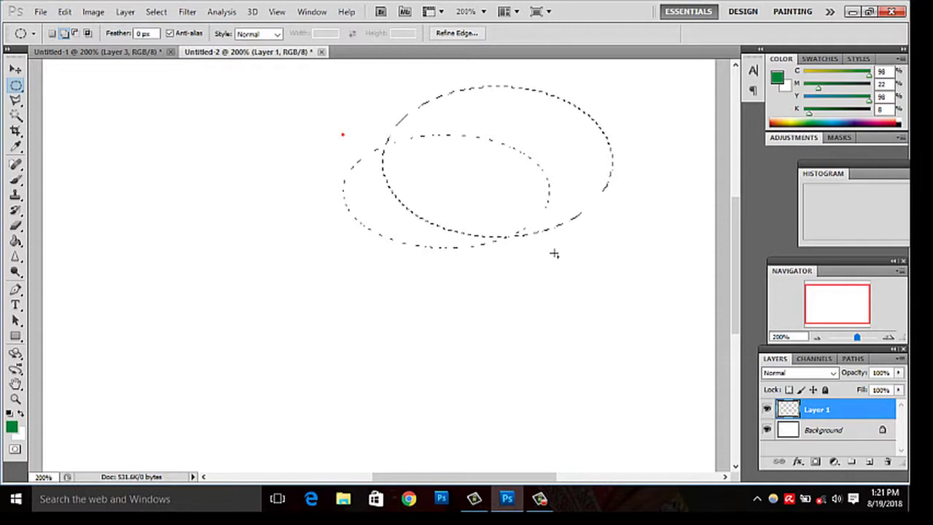
left_click_drag(554, 253, 454, 308)
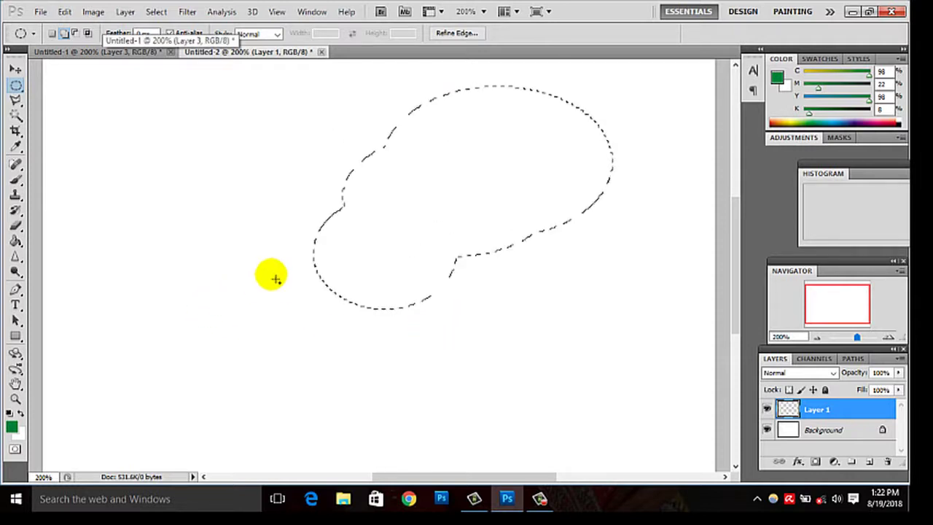
left_click_drag(427, 347, 389, 355)
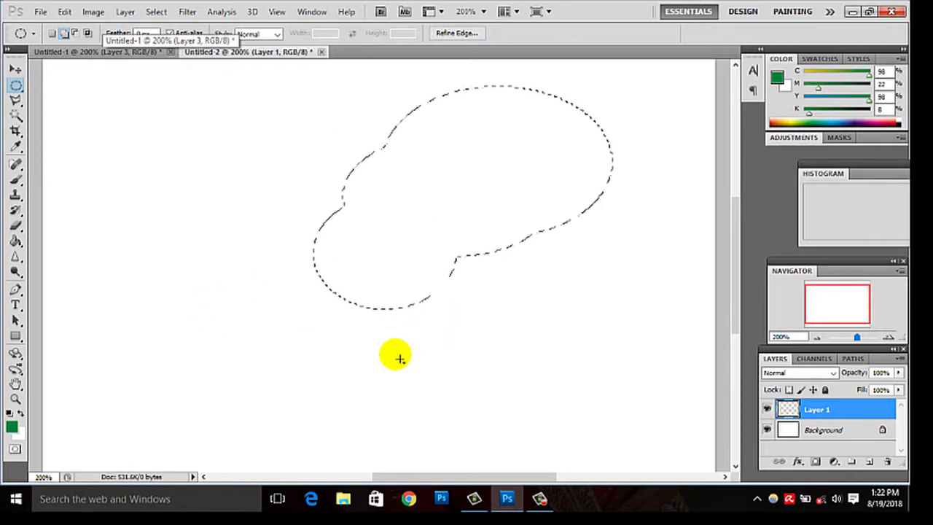
mouse_move(208, 327)
left_mouse_down()
mouse_move(391, 374)
mouse_move(365, 389)
mouse_move(357, 411)
left_mouse_up()
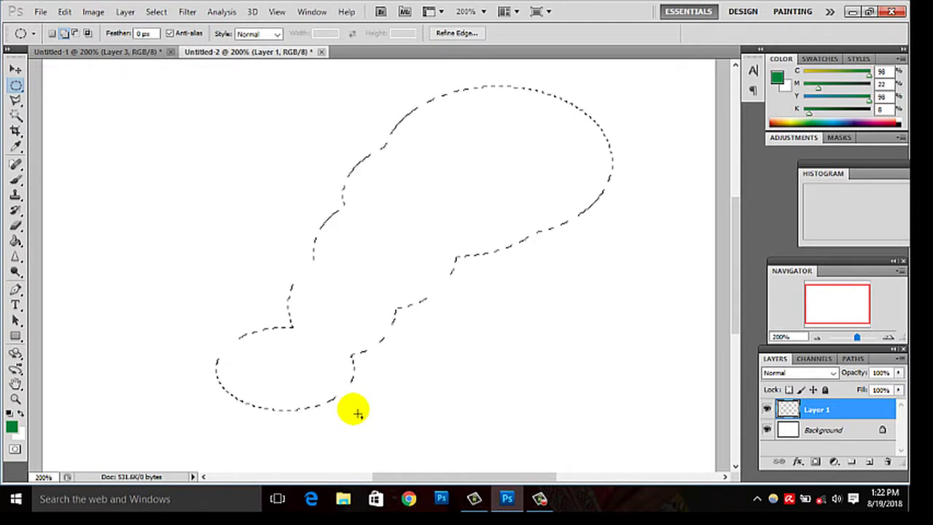
mouse_move(202, 369)
left_mouse_down()
mouse_move(294, 449)
mouse_move(287, 440)
left_mouse_up()
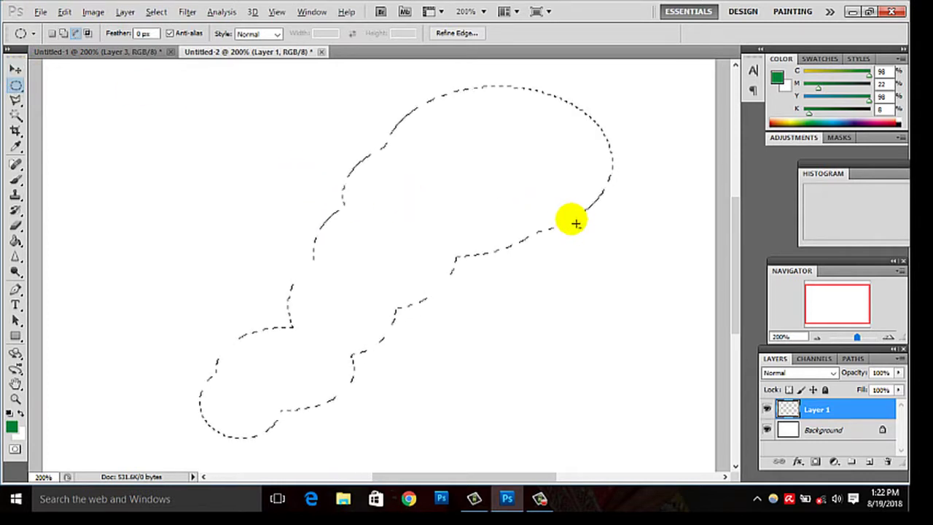
key("alt+BackSpace")
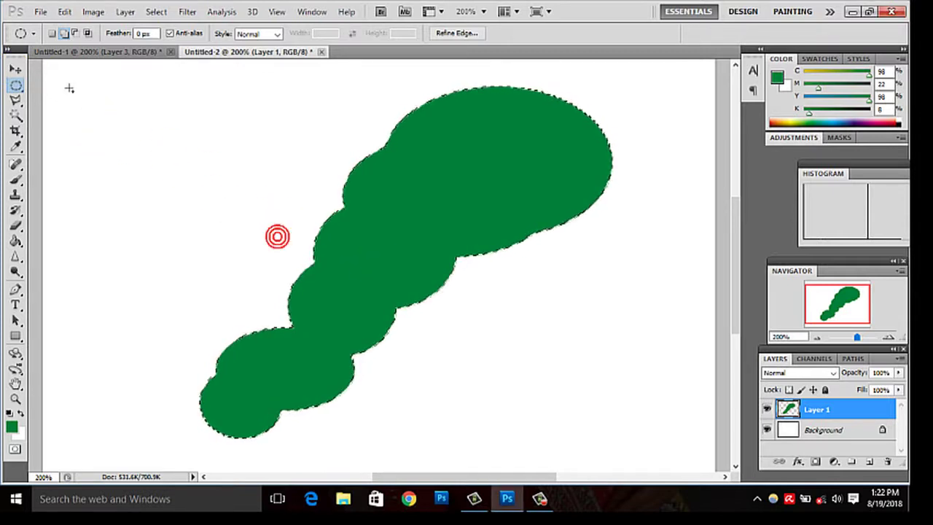
Reset the marquee to New selection mode and deselect the green blob.
left_click(54, 32)
left_click(185, 140)
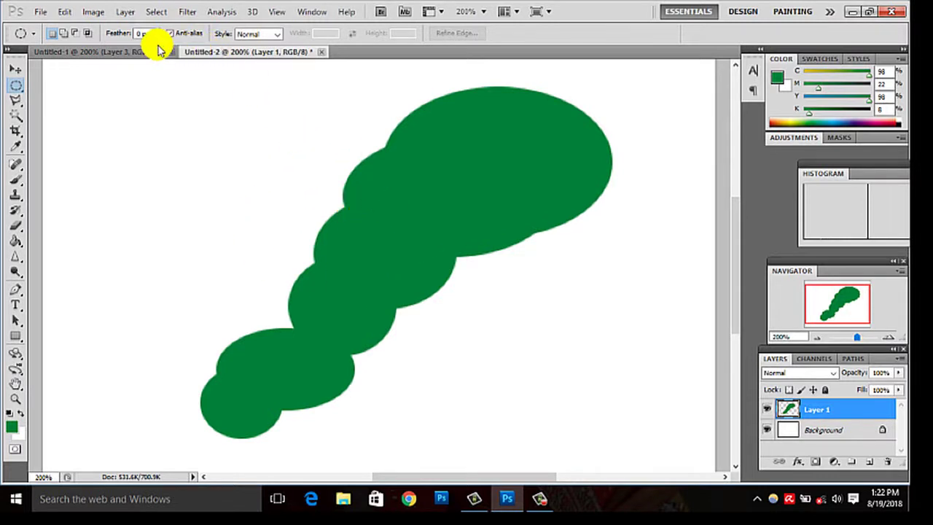
Subtract overlapping ellipses from an upper-left ellipse to leave a thin crescent, and fill it green.
left_click(63, 34)
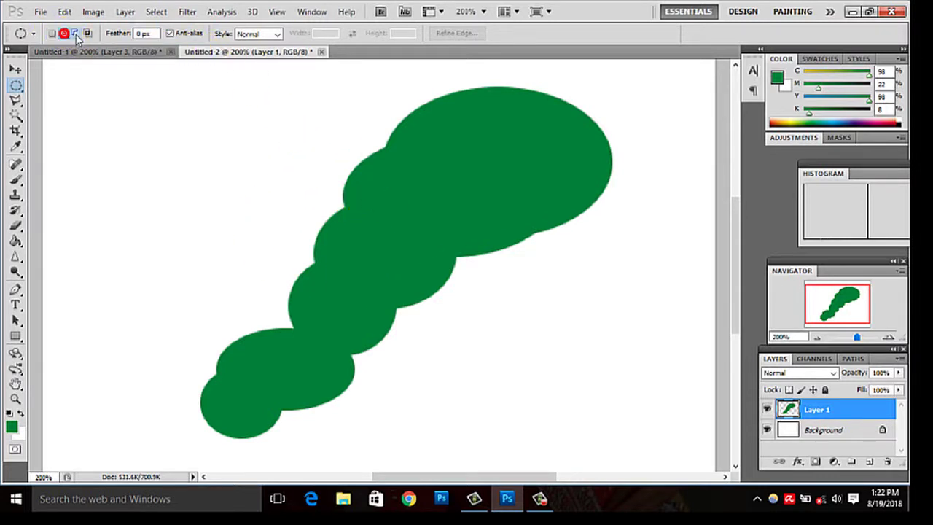
left_click(77, 35)
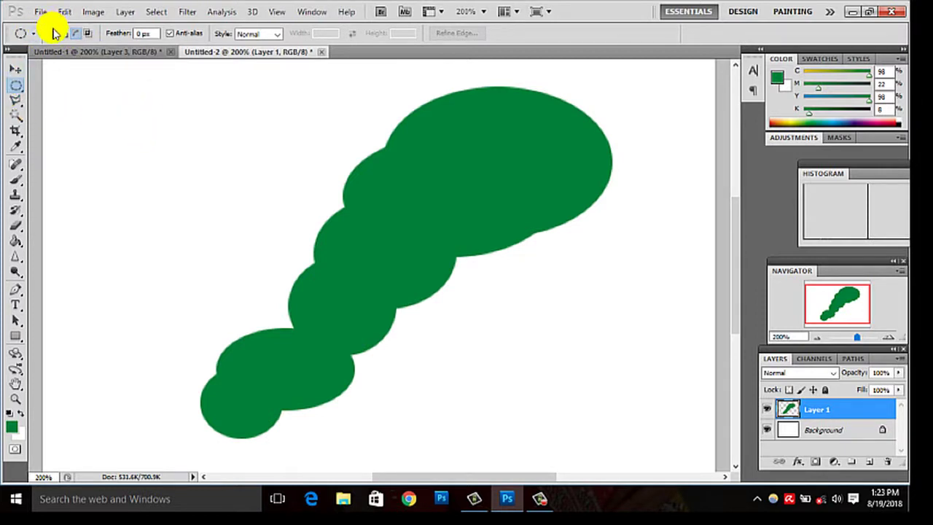
left_click_drag(103, 121, 286, 250)
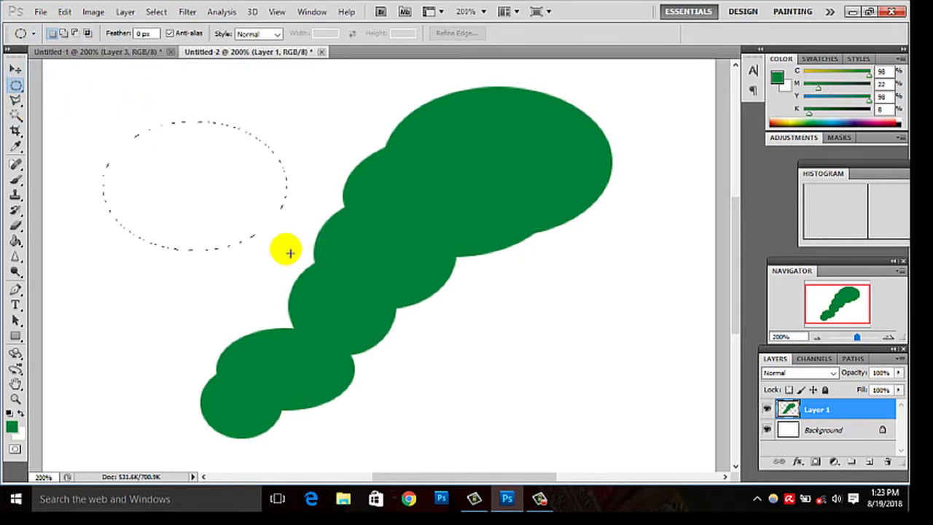
left_click(75, 33)
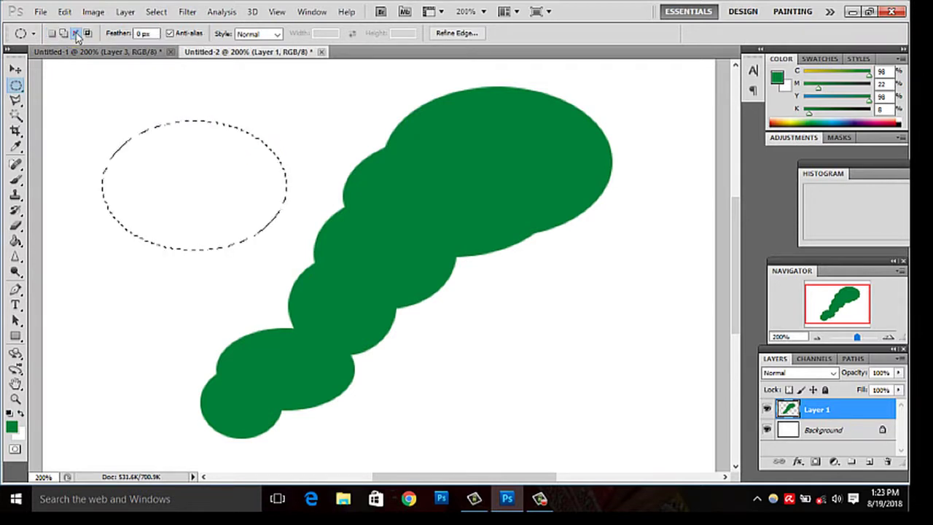
left_click_drag(186, 104, 333, 188)
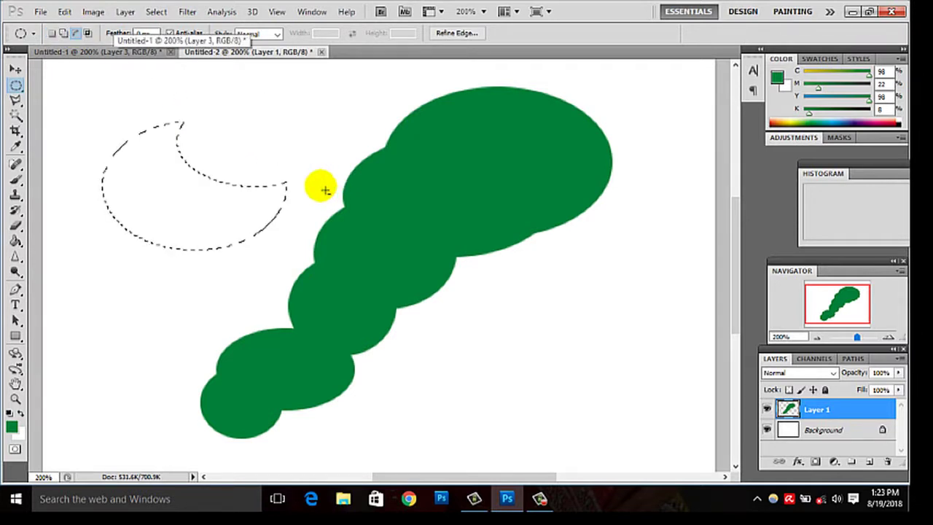
left_click_drag(535, 292, 643, 442)
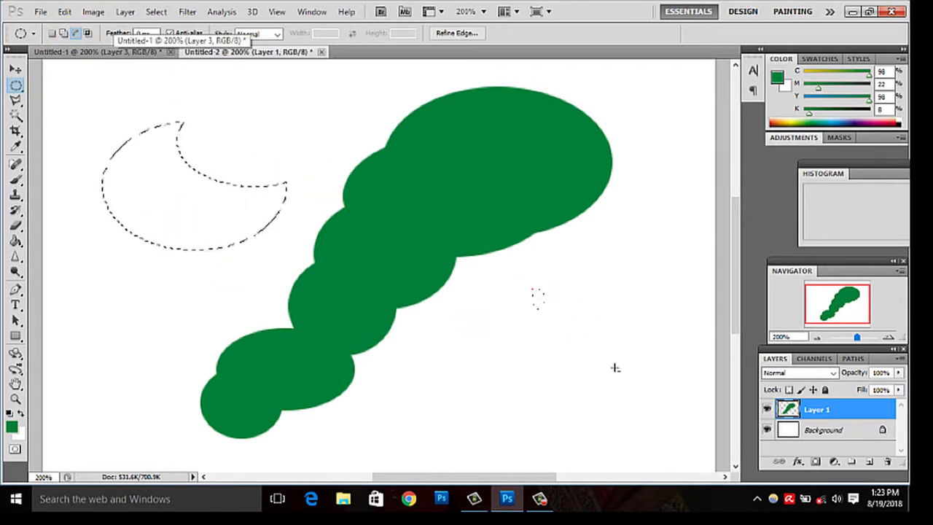
left_click_drag(672, 412, 656, 404)
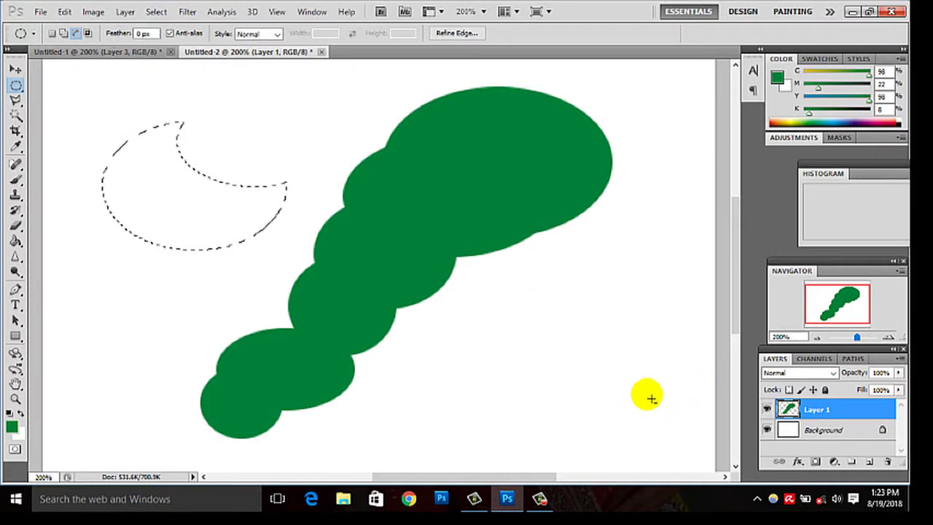
left_click_drag(448, 335, 614, 438)
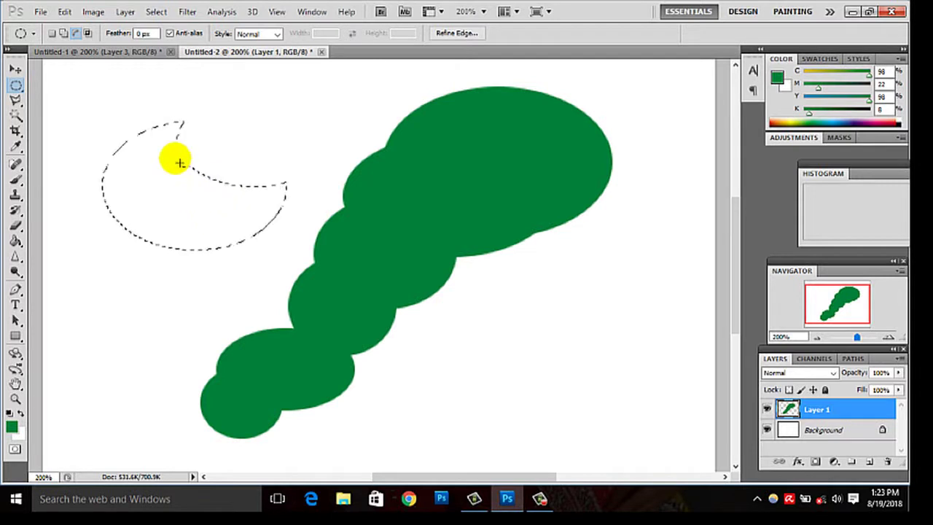
mouse_move(131, 98)
left_mouse_down()
mouse_move(316, 246)
mouse_move(305, 253)
left_mouse_up()
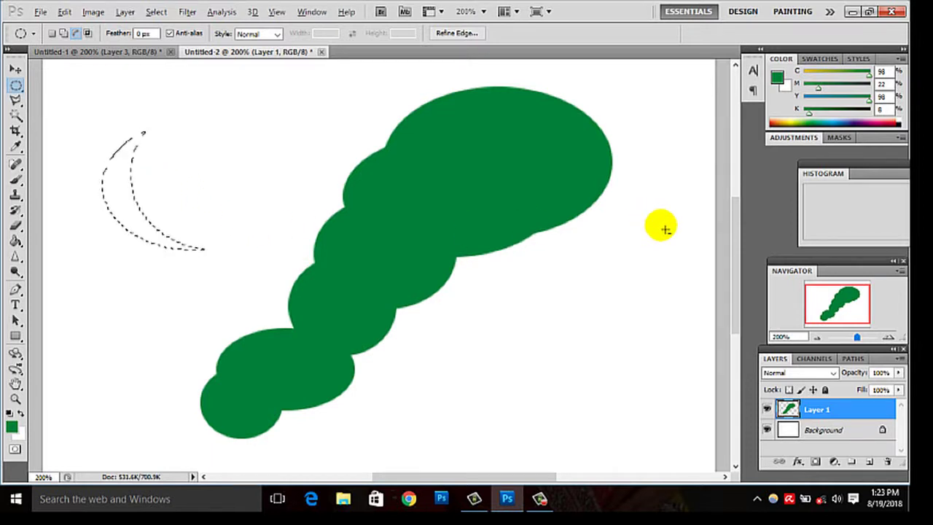
key("alt+BackSpace")
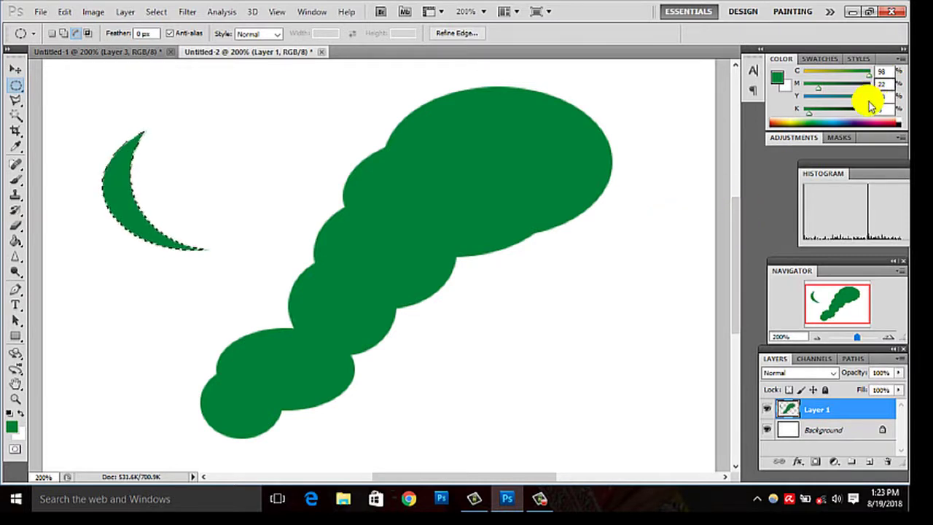
Pick a medium blue foreground colour (C 87, M 33, Y 0, K 0) from the Color panel ramp.
left_click(858, 124)
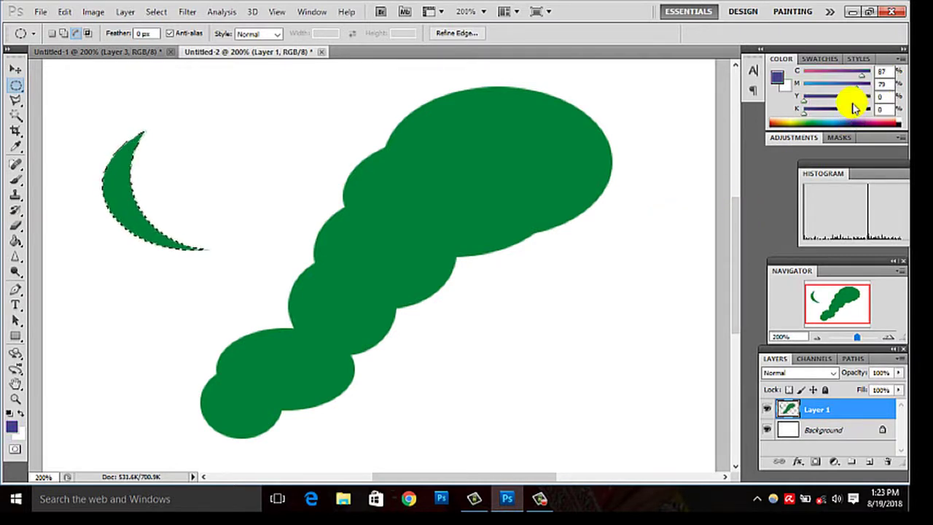
left_click(857, 125)
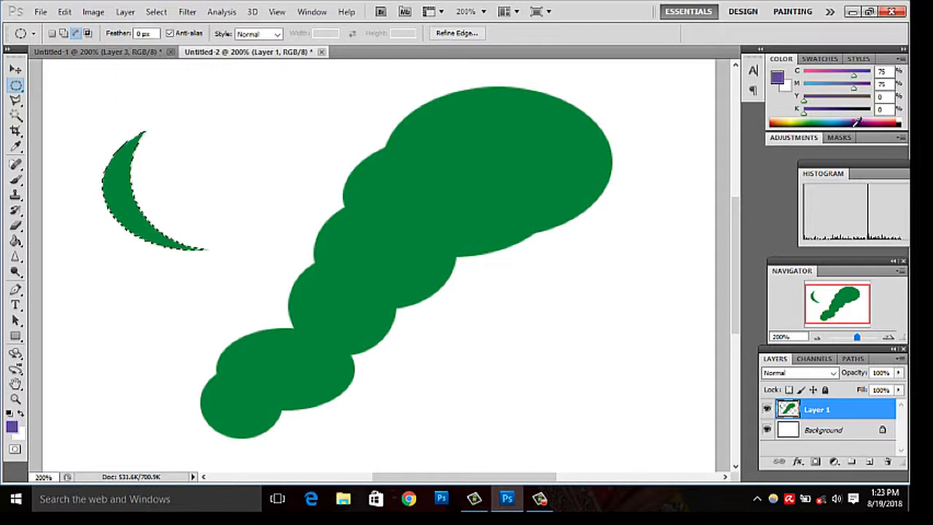
left_click(843, 125)
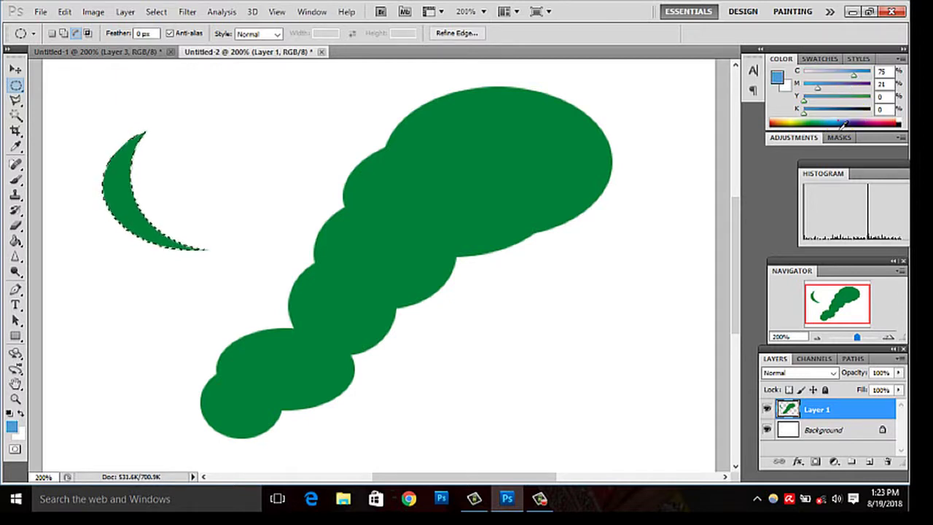
left_click(843, 124)
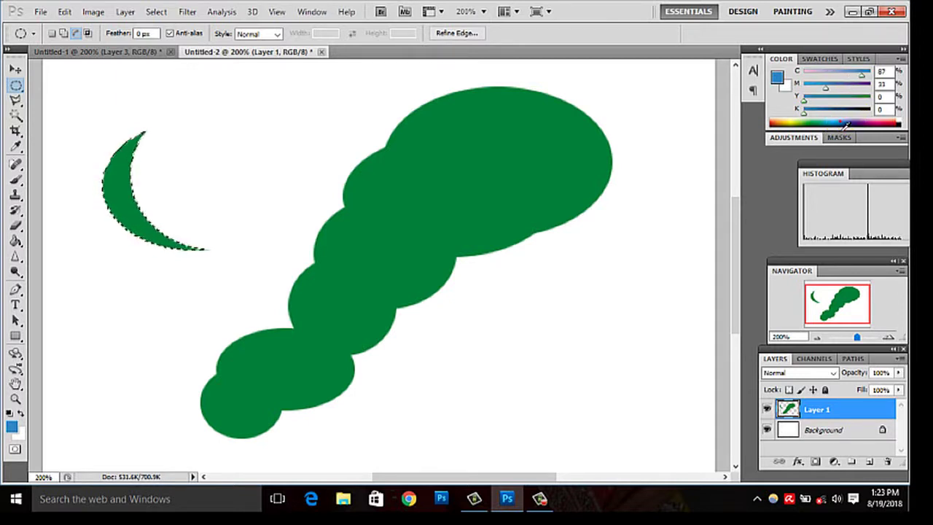
Fill the crescent blue, move it up-right, and scale it to about 67% width and 88% height.
left_click(843, 124)
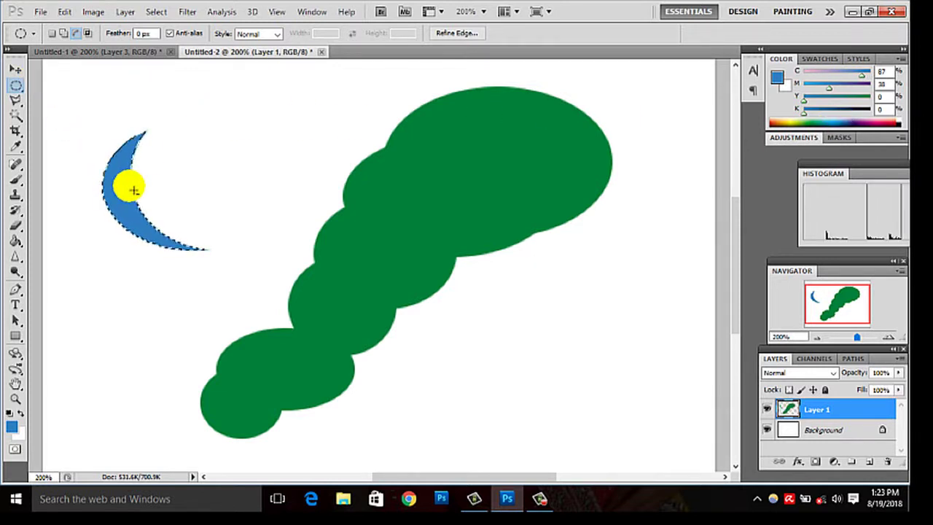
key("ctrl+t")
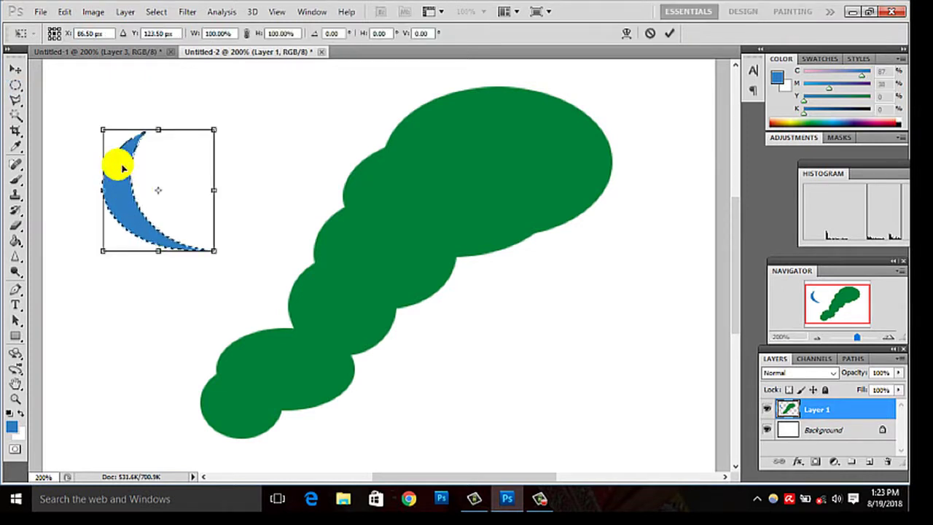
left_click_drag(130, 161, 272, 122)
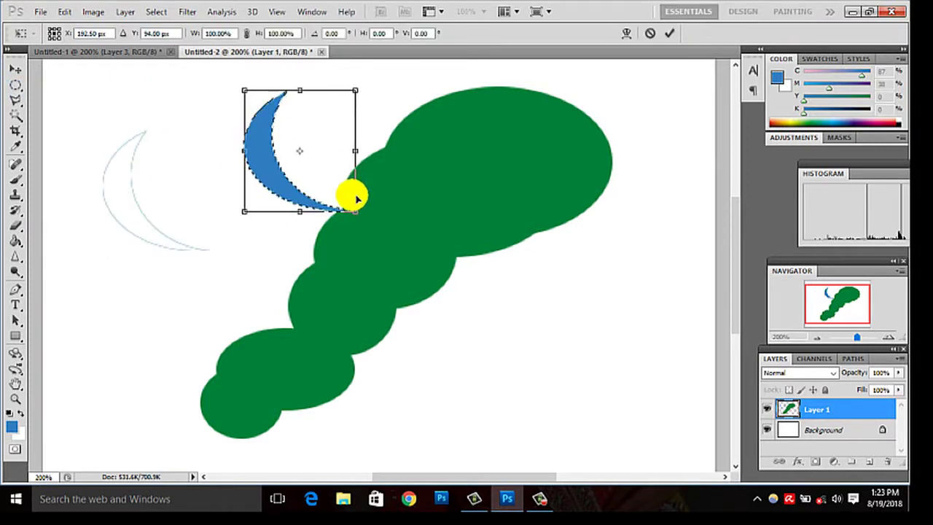
left_click_drag(355, 211, 318, 195)
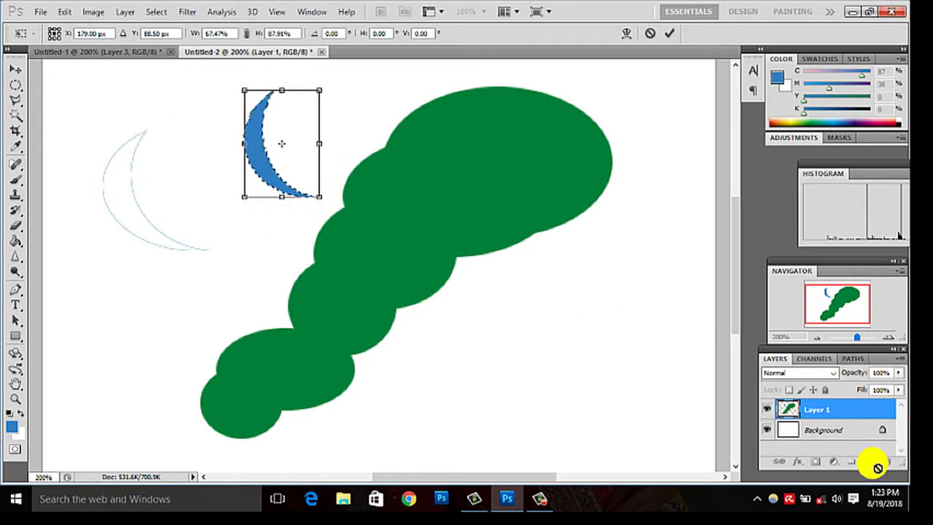
key("Return")
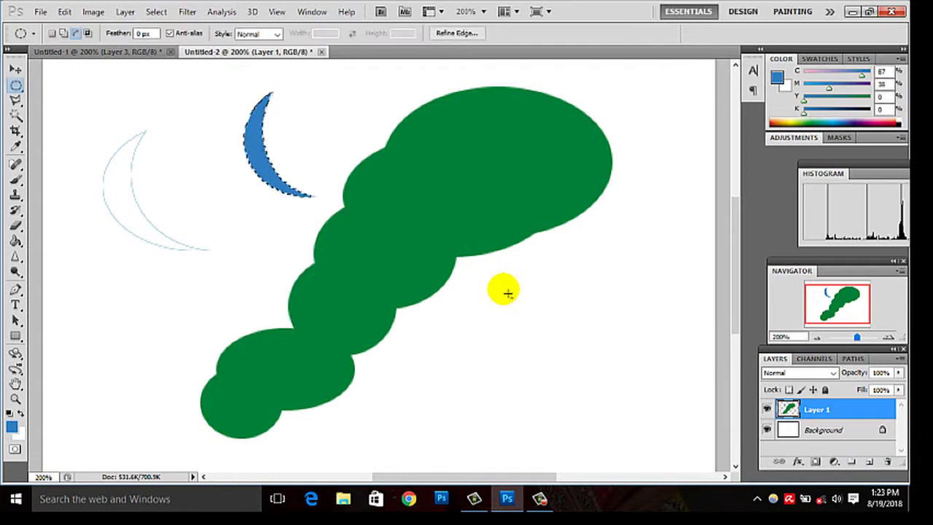
Add Layer 2 and intersect two overlapping ellipses into a narrow oval selection left of the blob.
left_click(871, 462)
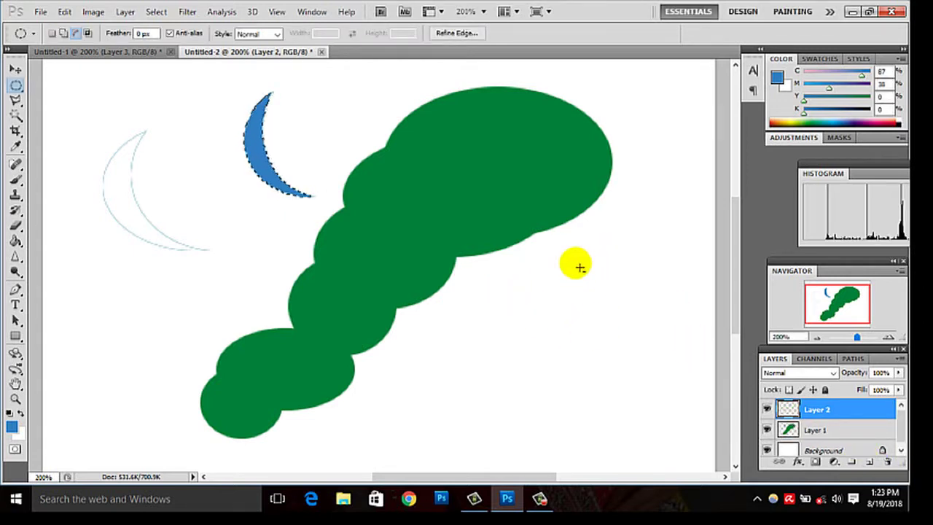
left_click(88, 34)
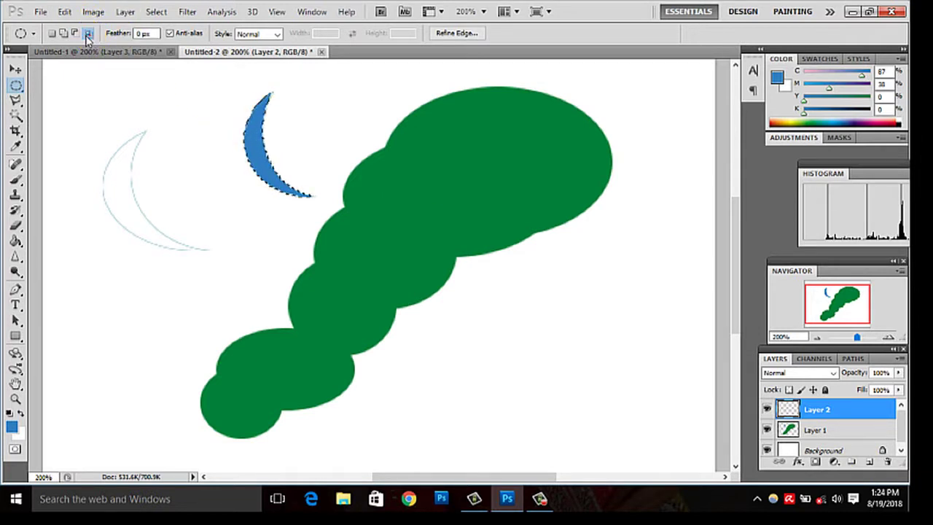
left_click_drag(109, 134, 328, 299)
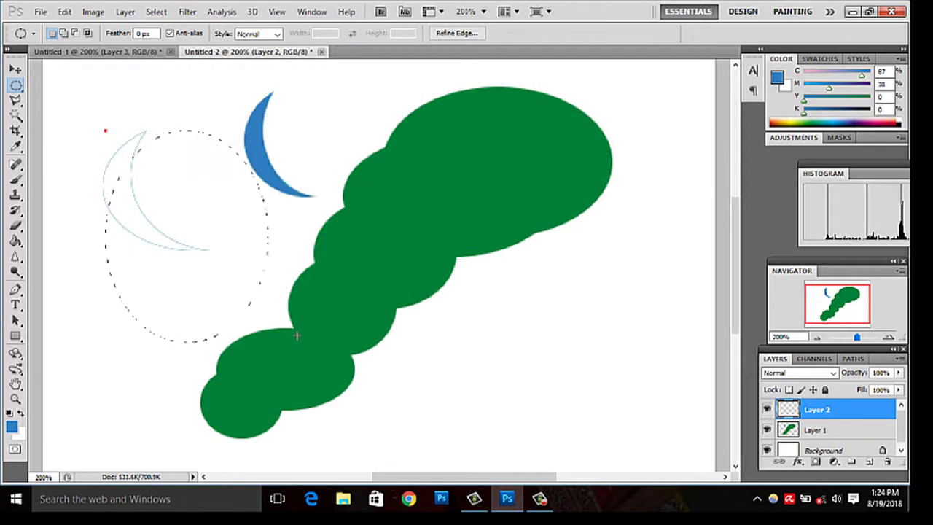
left_click(86, 32)
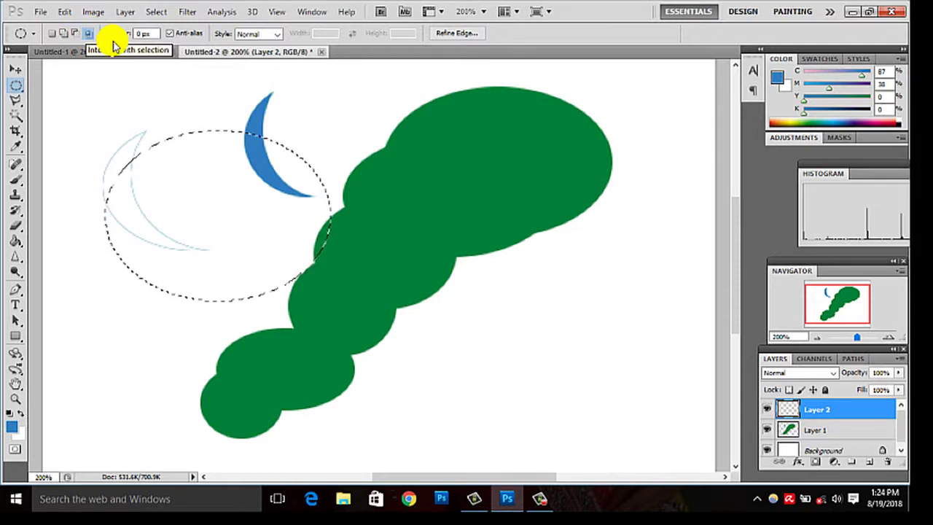
left_click_drag(211, 110, 358, 277)
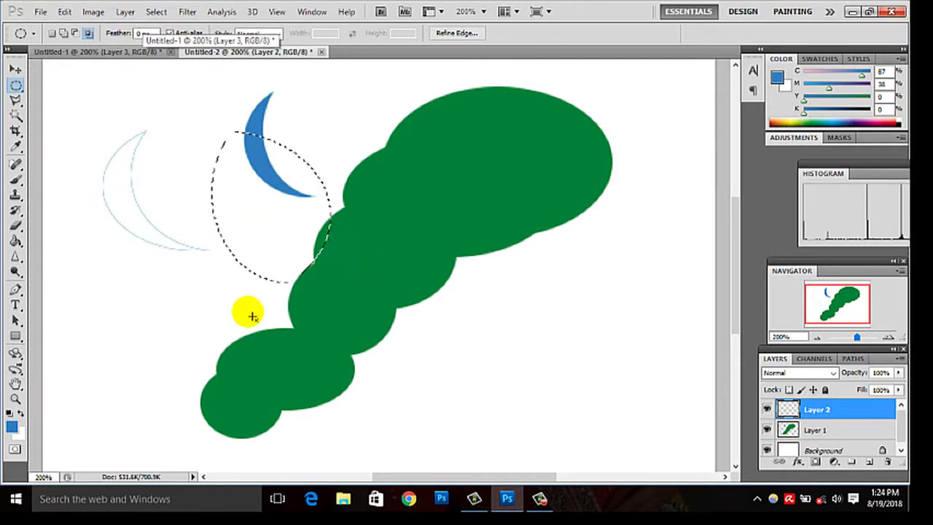
left_click(17, 87)
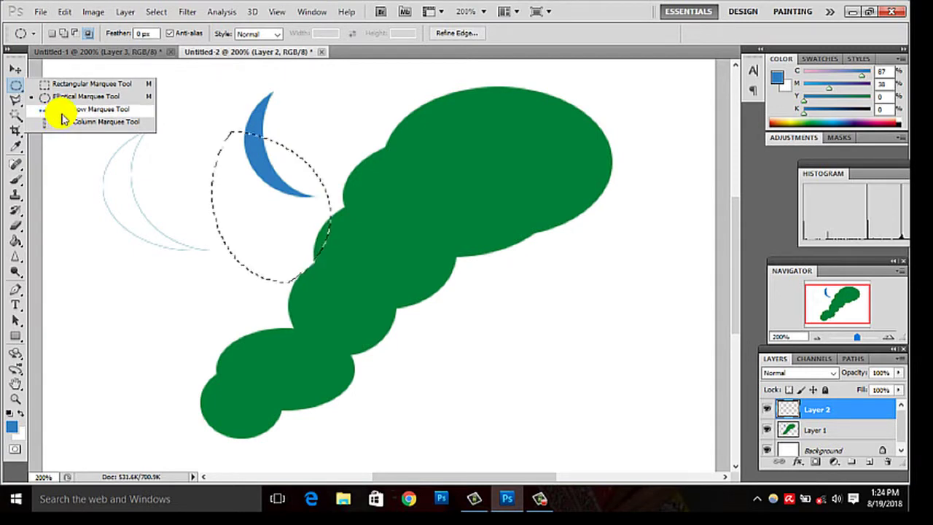
Select a single-pixel horizontal row across the canvas with the Single Row Marquee.
left_click(62, 111)
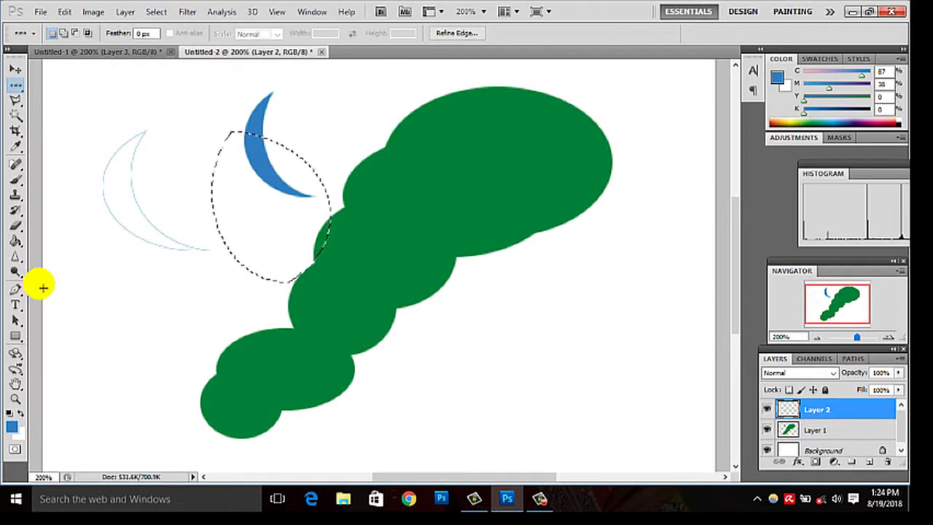
left_click_drag(43, 286, 477, 329)
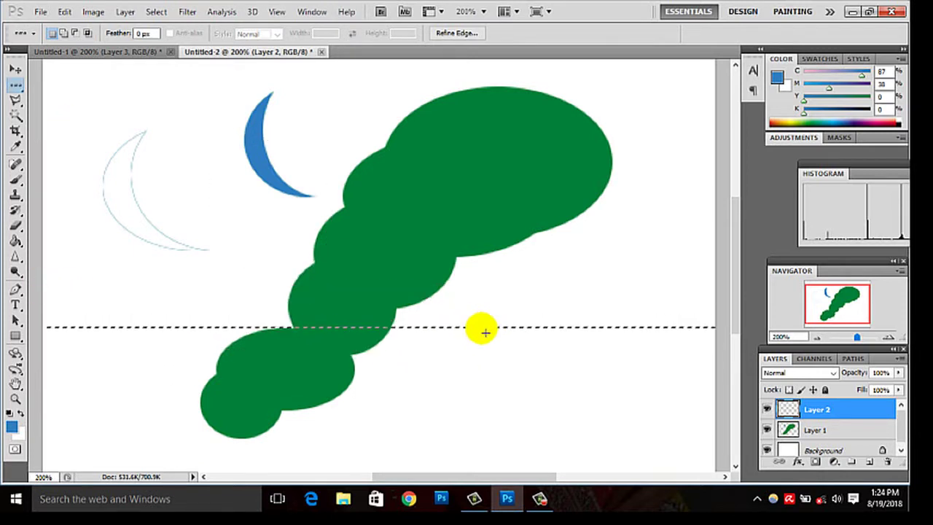
left_click(481, 328)
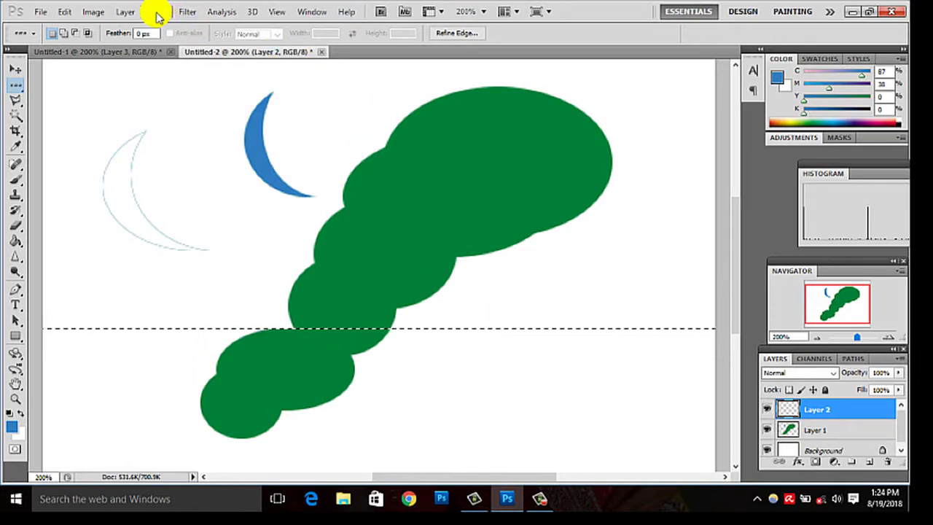
Stroke the row selection 25 px wide in purple (4d2fc0).
left_click(65, 12)
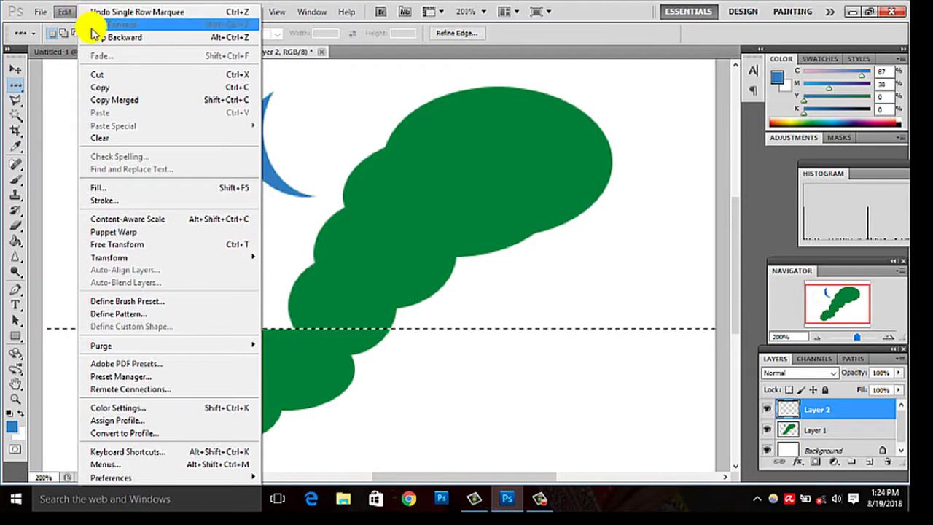
left_click(120, 206)
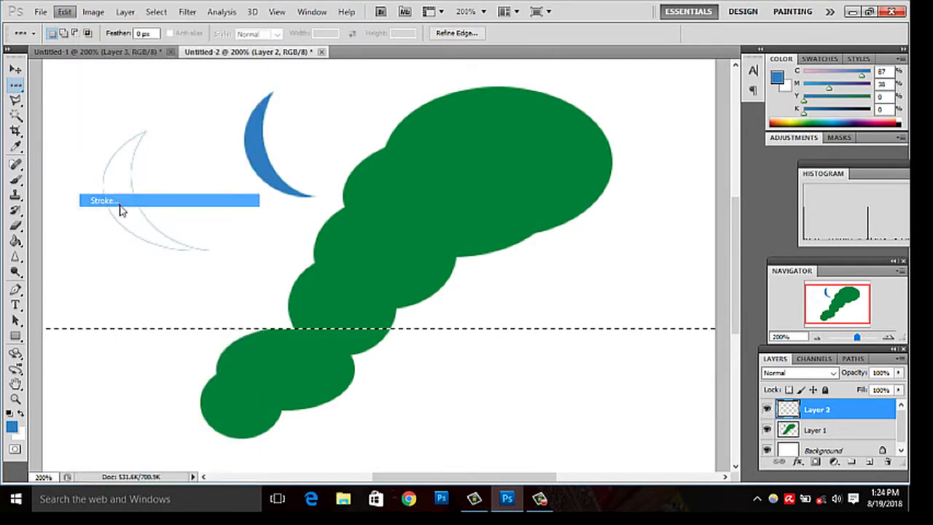
left_click(414, 139)
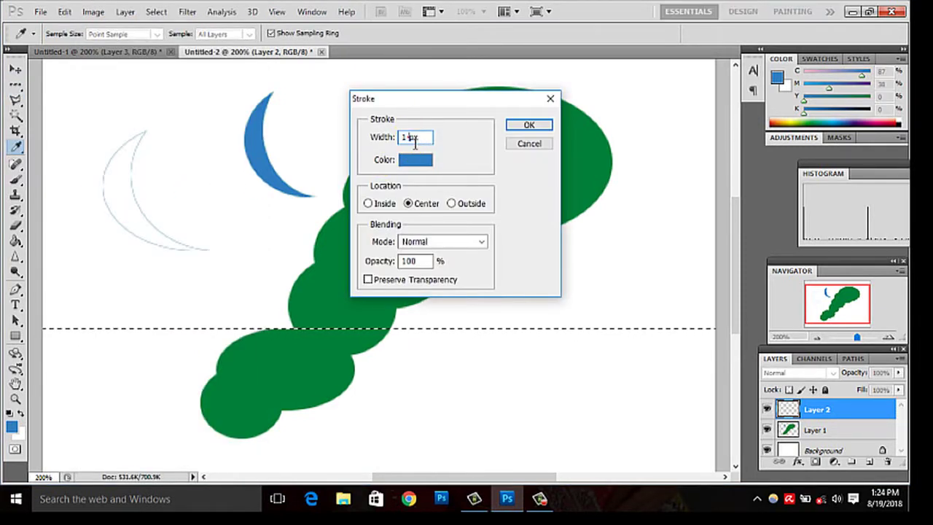
key("BackSpace")
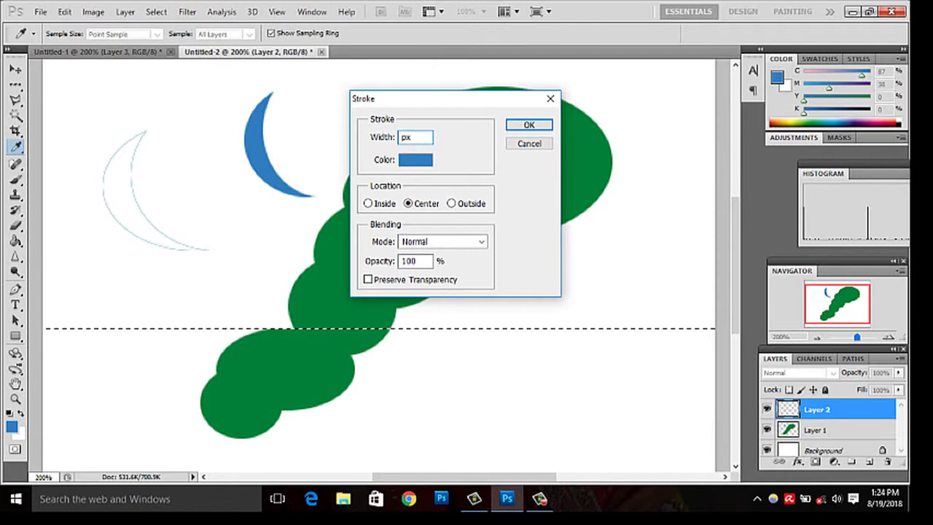
type("25")
left_click(415, 159)
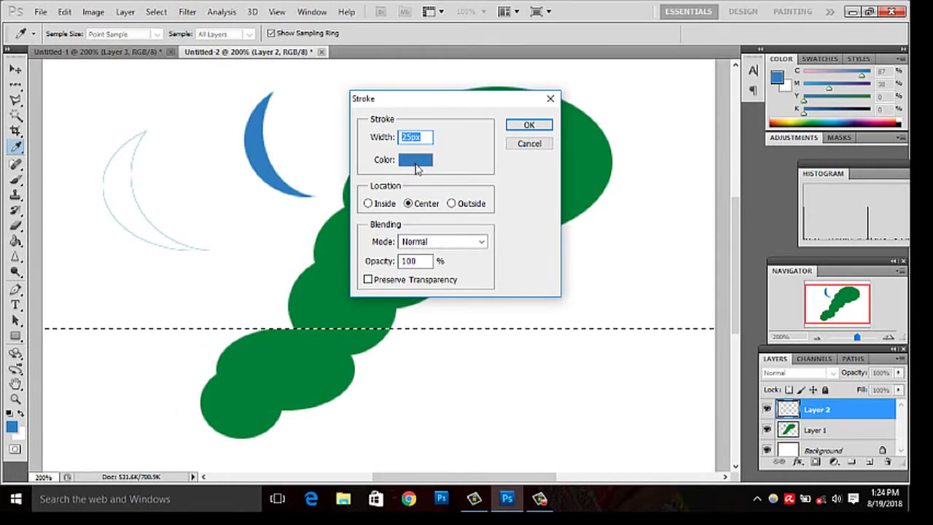
left_click(470, 167)
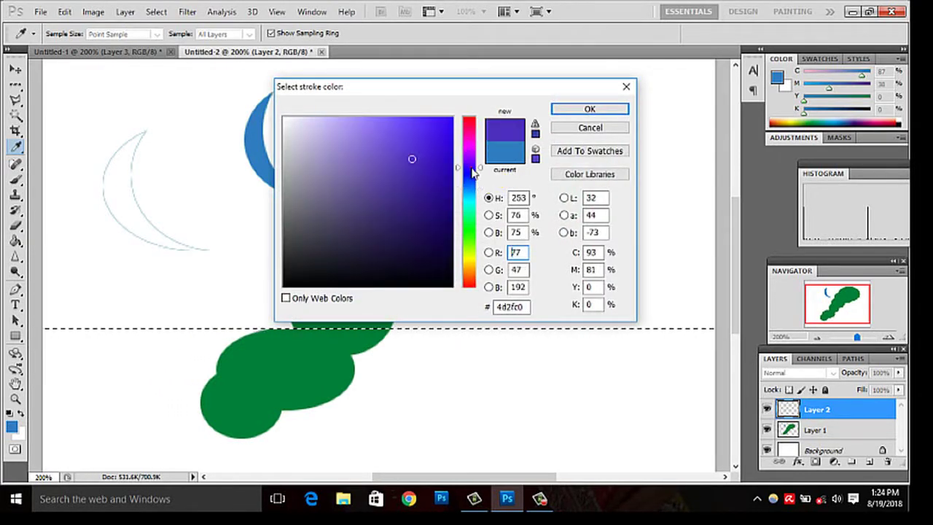
left_click(599, 108)
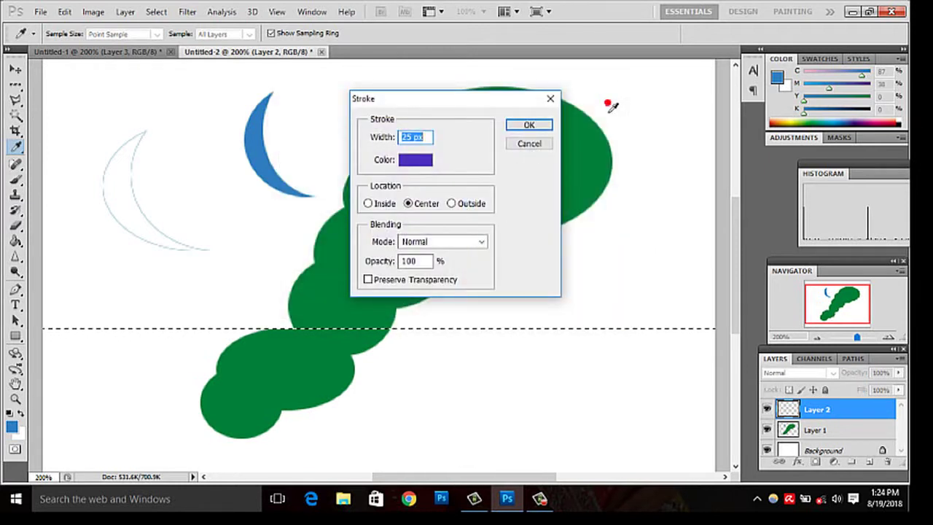
left_click(531, 126)
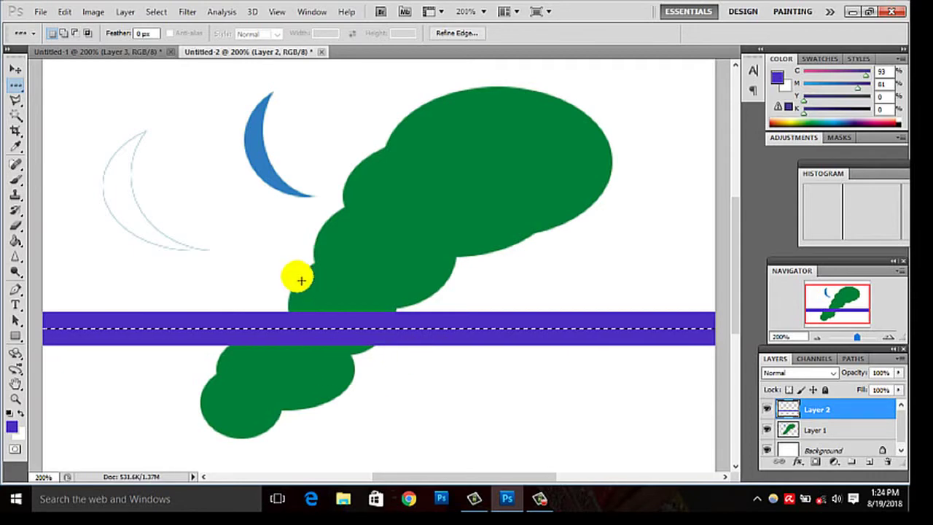
left_click(66, 11)
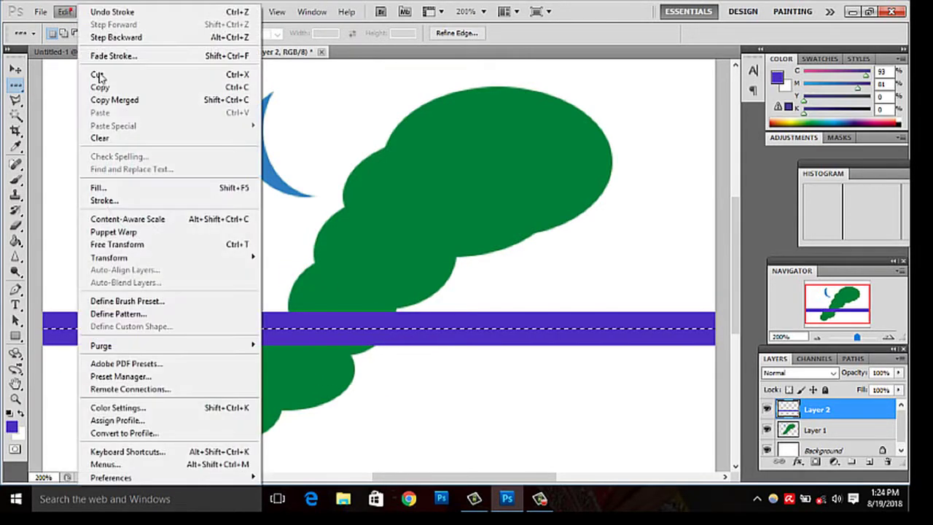
left_click(137, 200)
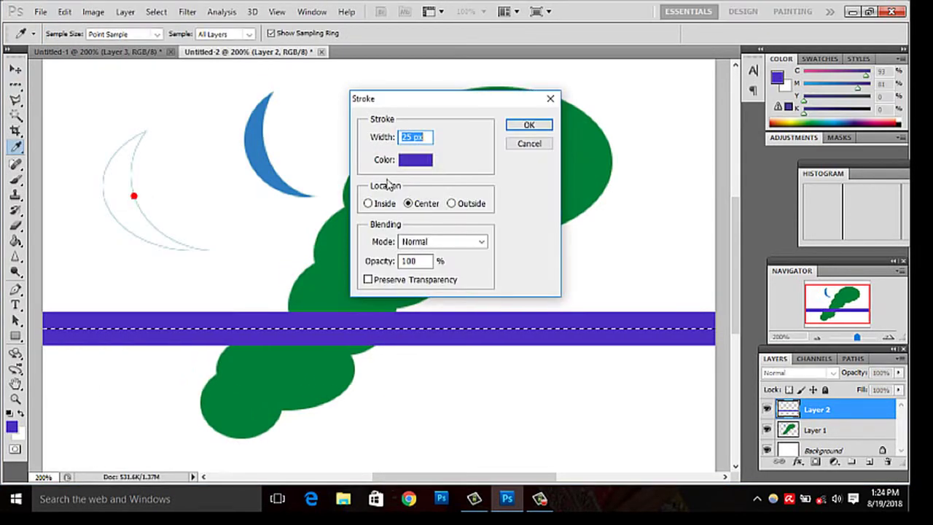
left_click(415, 137)
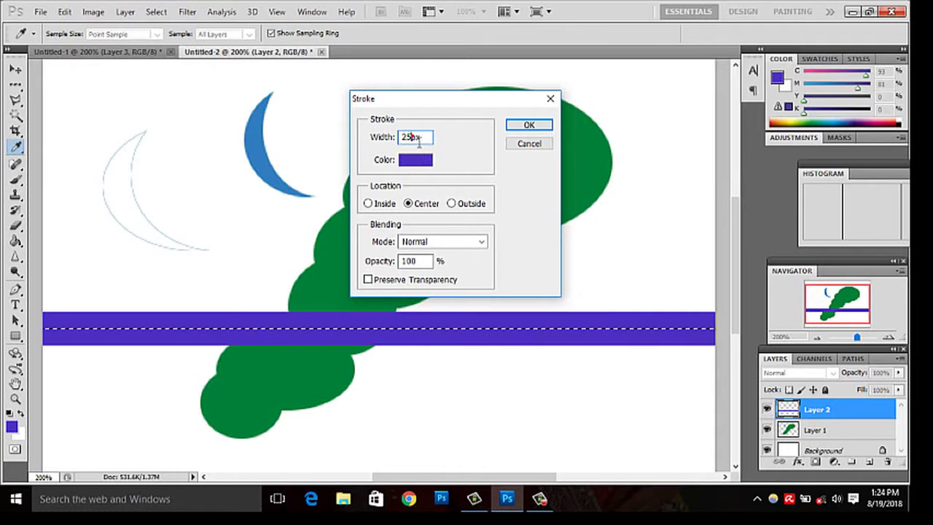
type("10")
key("Return")
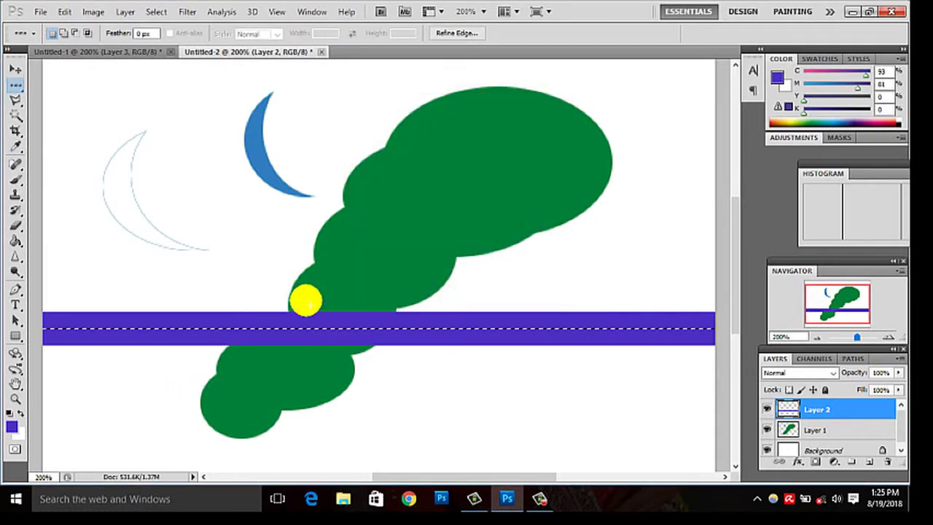
left_click(71, 11)
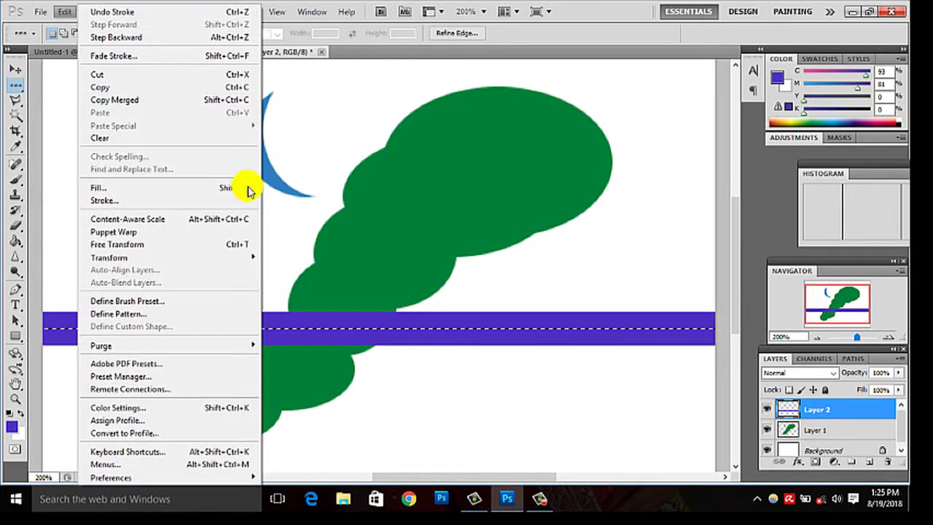
left_click(290, 181)
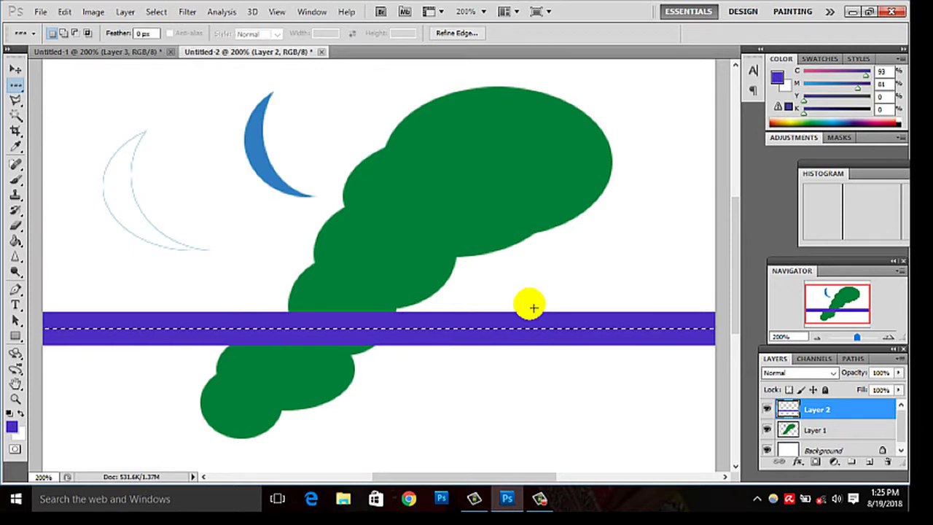
Select a single-pixel column just left of the crescent with the Single Column Marquee.
left_click(22, 87)
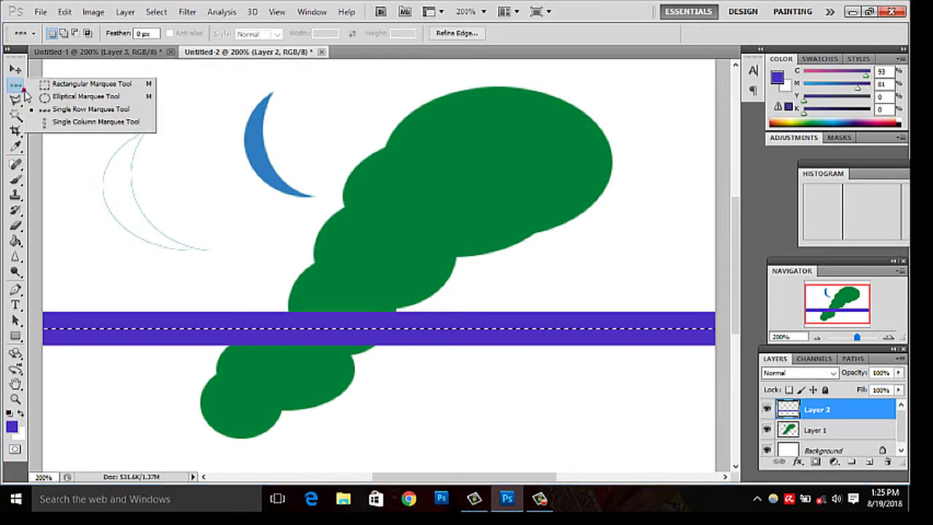
left_click_drag(24, 93, 65, 129)
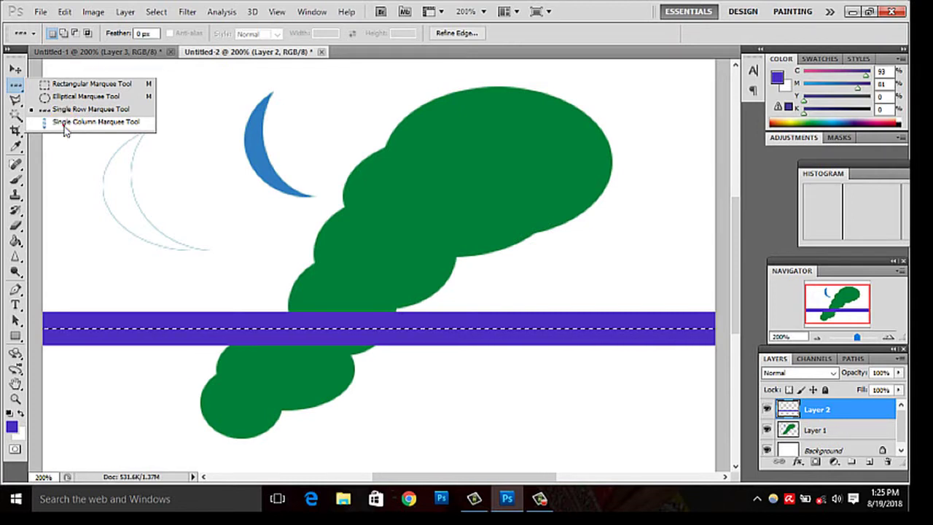
left_click(64, 129)
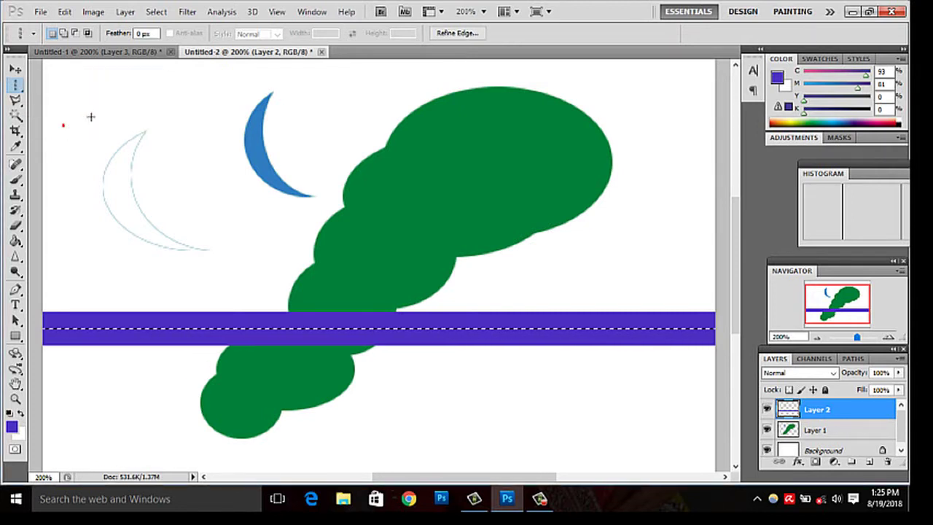
left_click(17, 88)
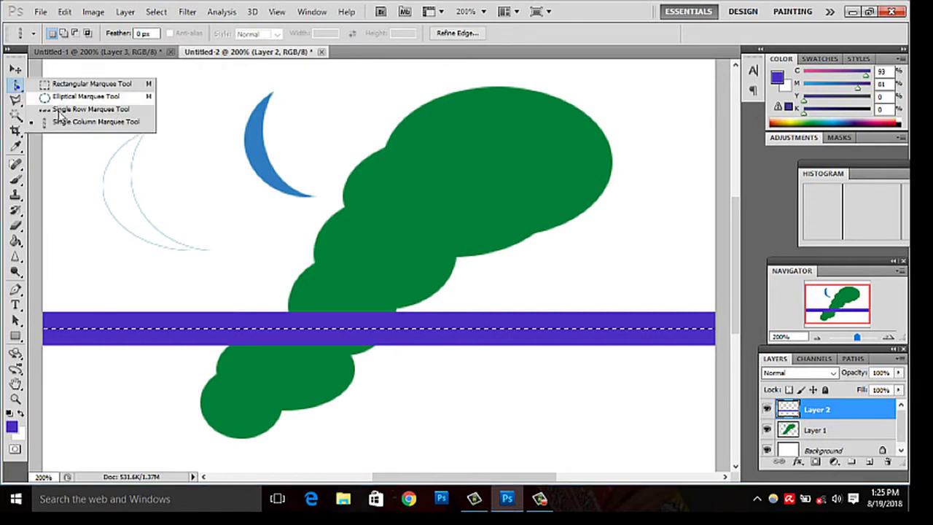
left_click(75, 122)
left_click(246, 126)
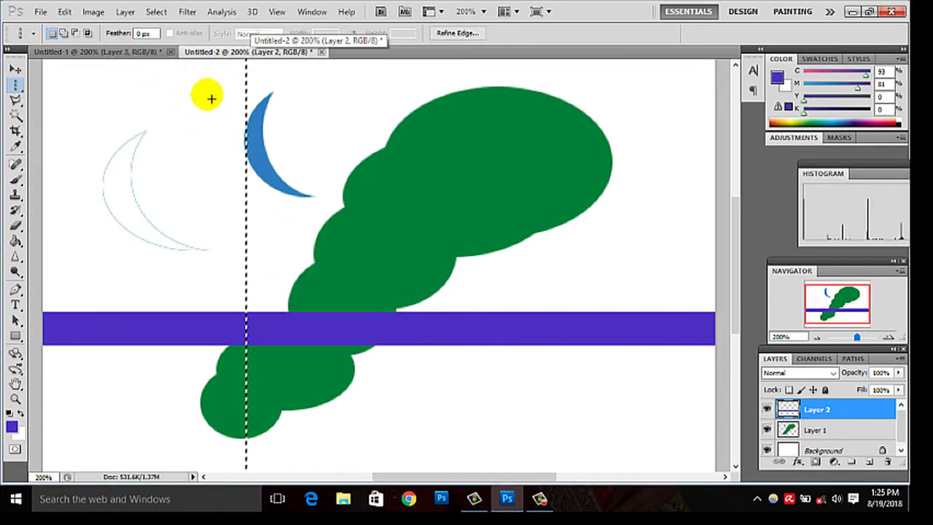
Stroke the column selection 10 px wide in green.
left_click(65, 12)
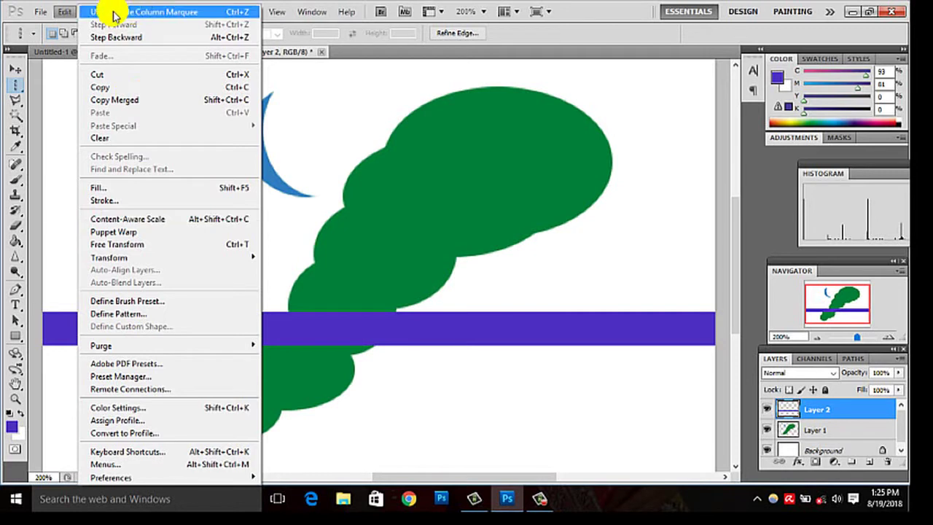
left_click(131, 201)
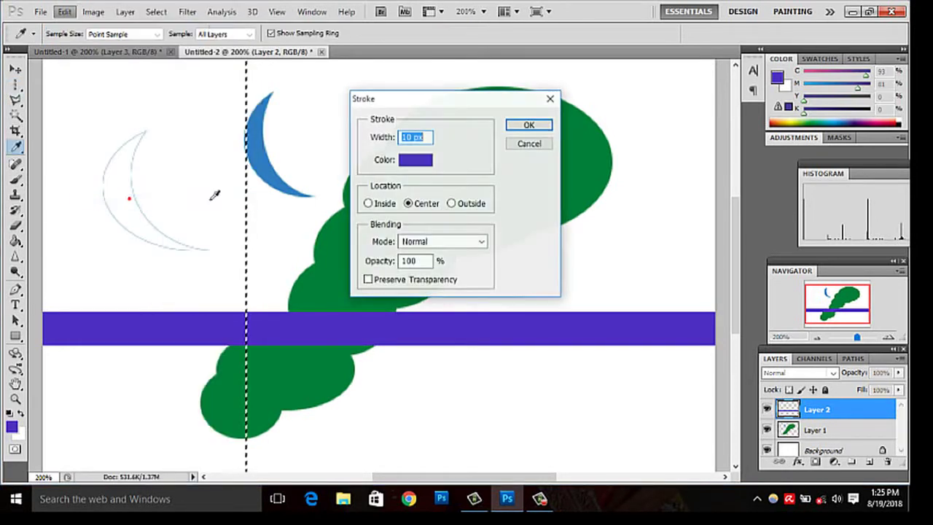
left_click(409, 137)
type("0")
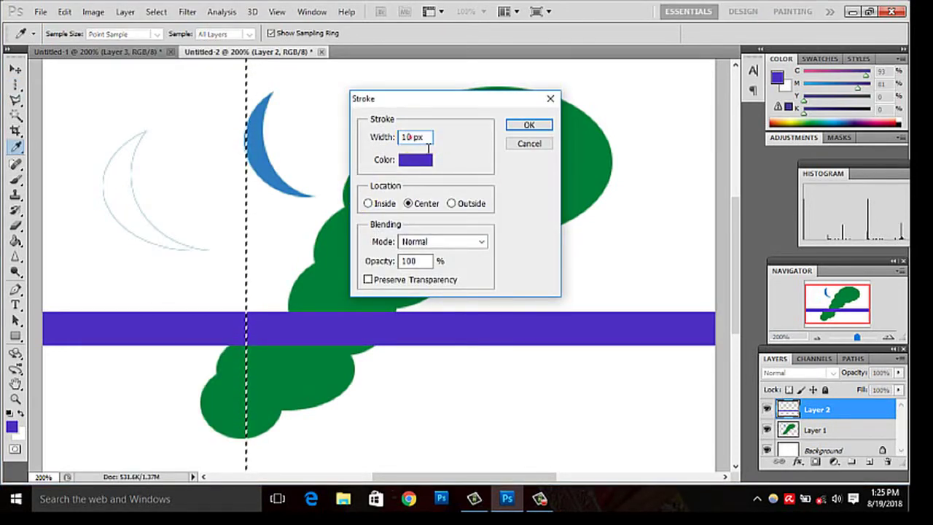
left_click(424, 162)
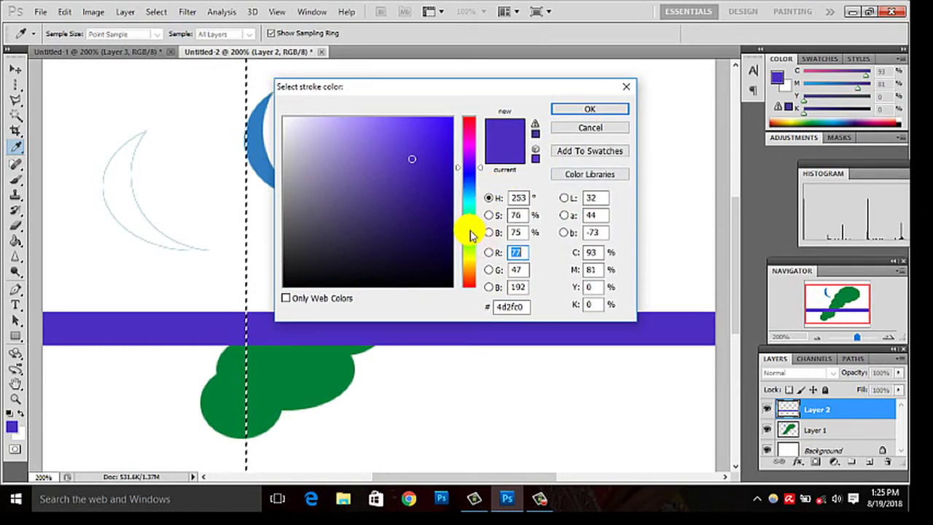
left_click(470, 230)
left_click(589, 109)
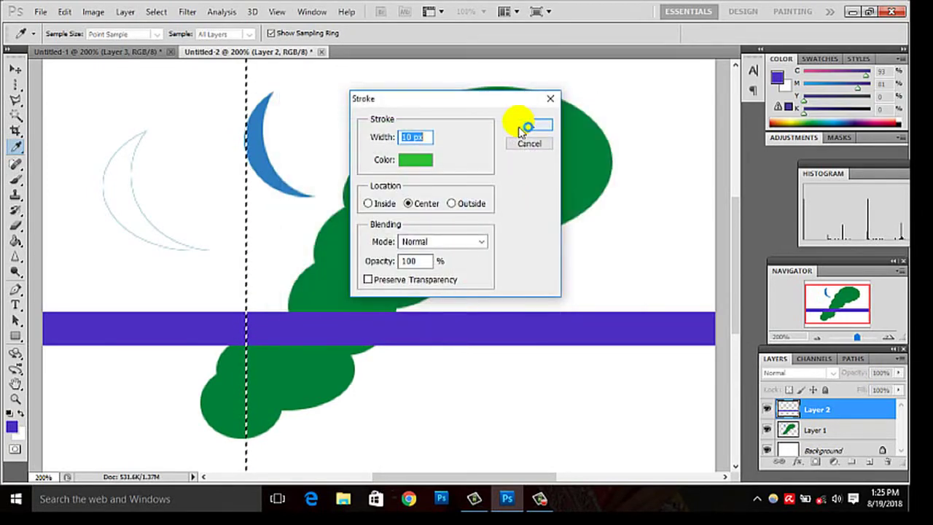
left_click(523, 128)
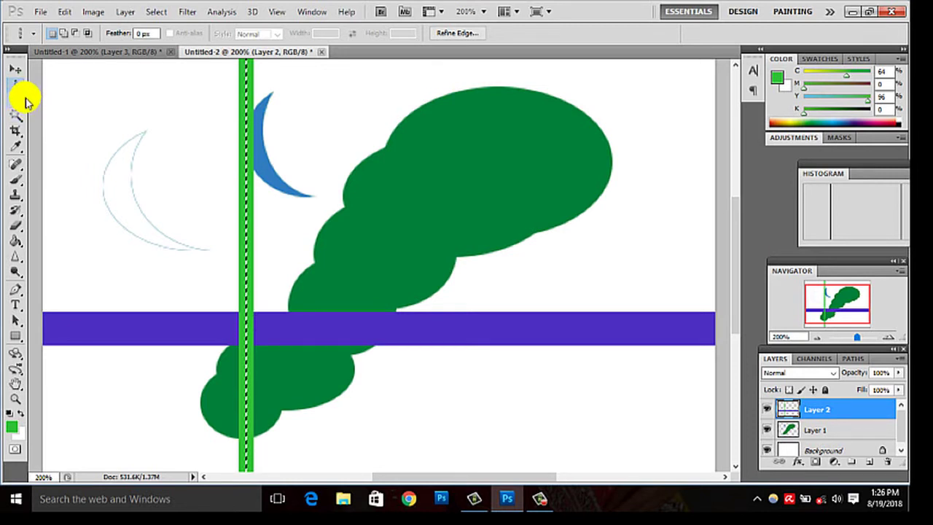
Choose the Polygonal Lasso Tool, which uses a 3 px feather.
left_click(19, 102)
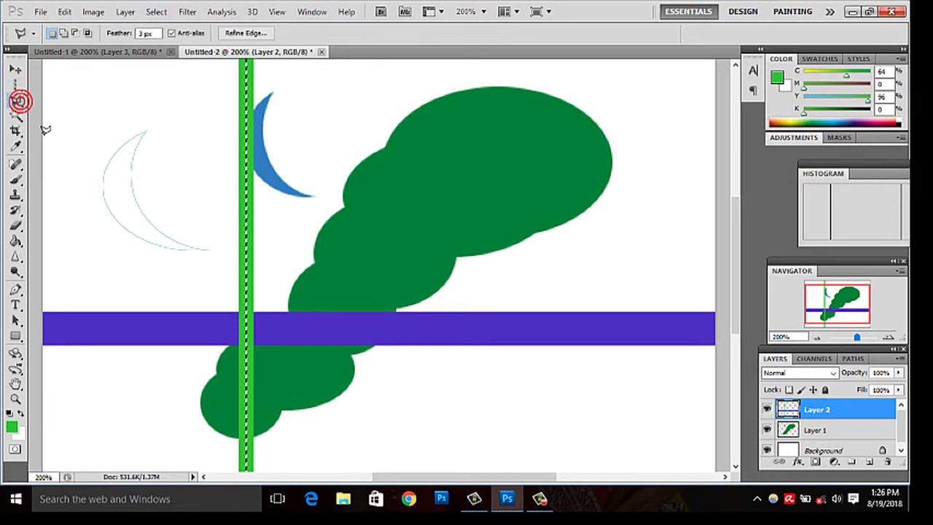